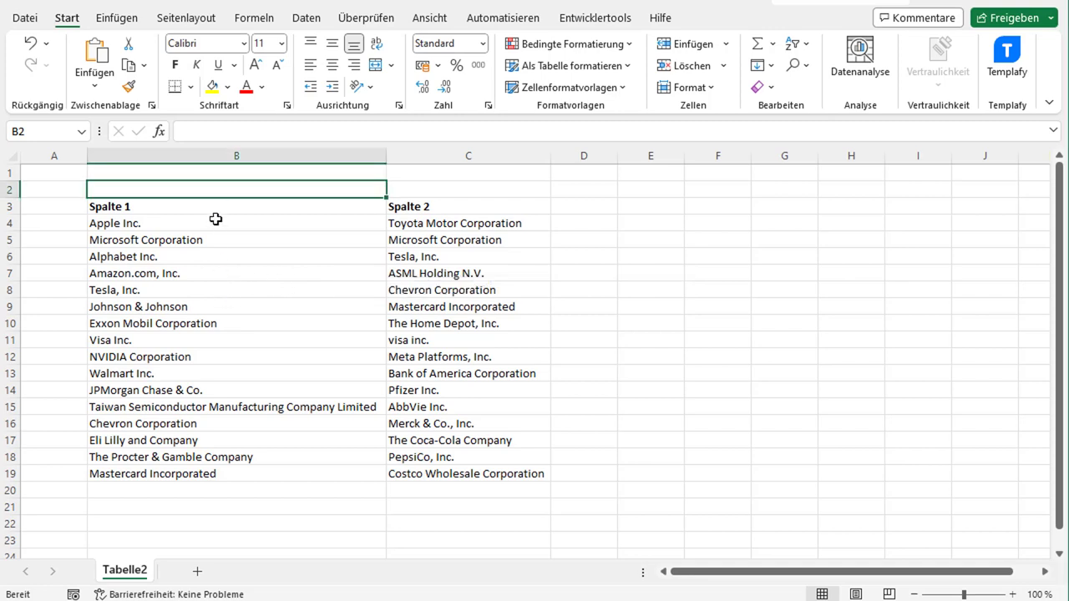
- Look over the company names listed in Spalte 1 and Spalte 2
{"action": "left_click_drag", "start_coordinate": [215, 221], "coordinate": [208, 457]}
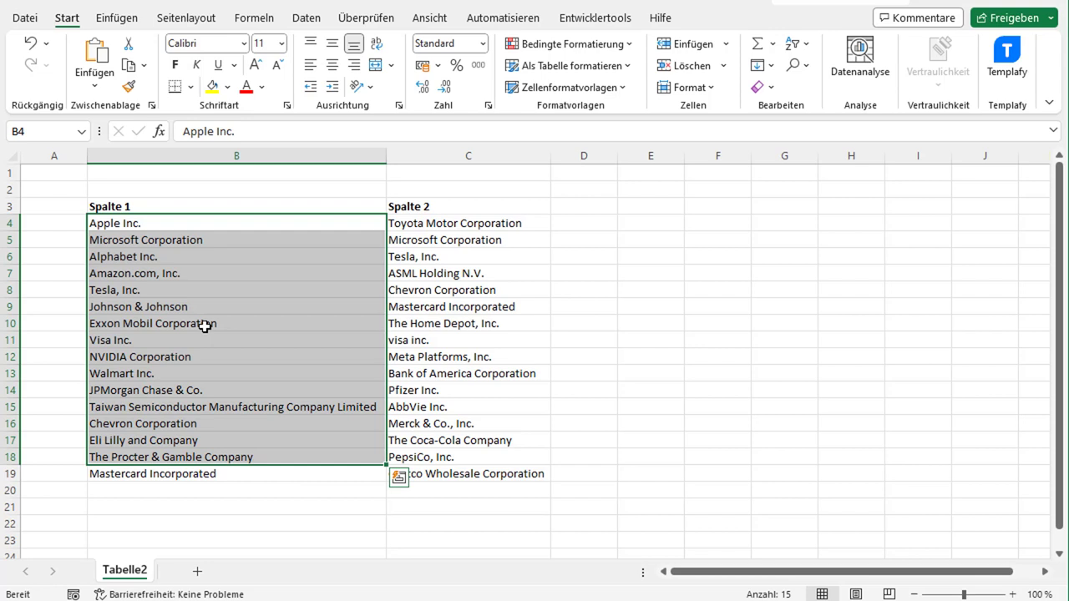
{"action": "left_click", "coordinate": [401, 272]}
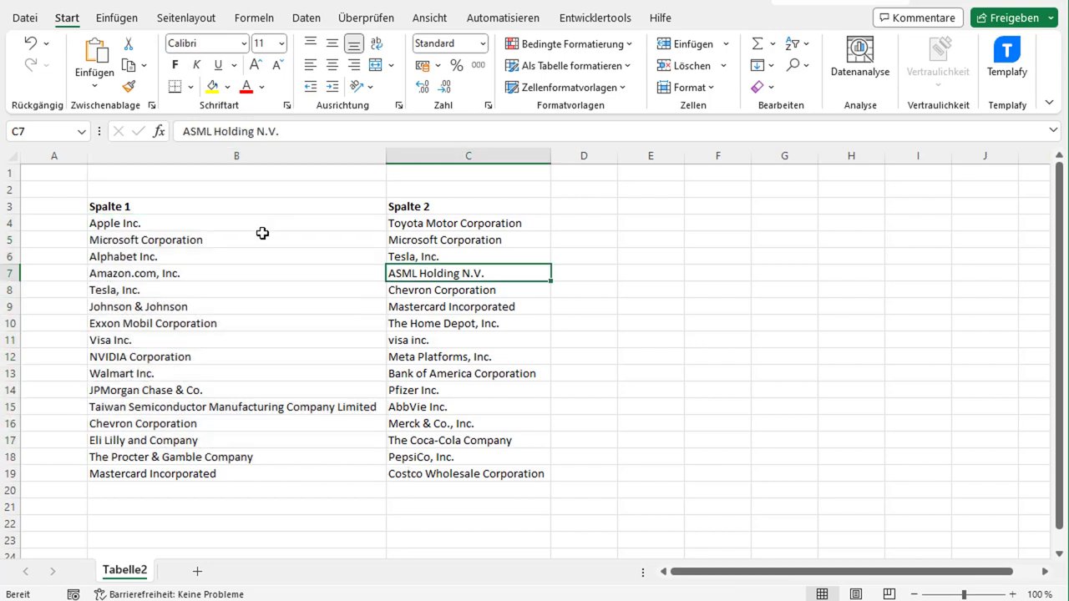
{"action": "left_click_drag", "start_coordinate": [262, 233], "coordinate": [435, 375]}
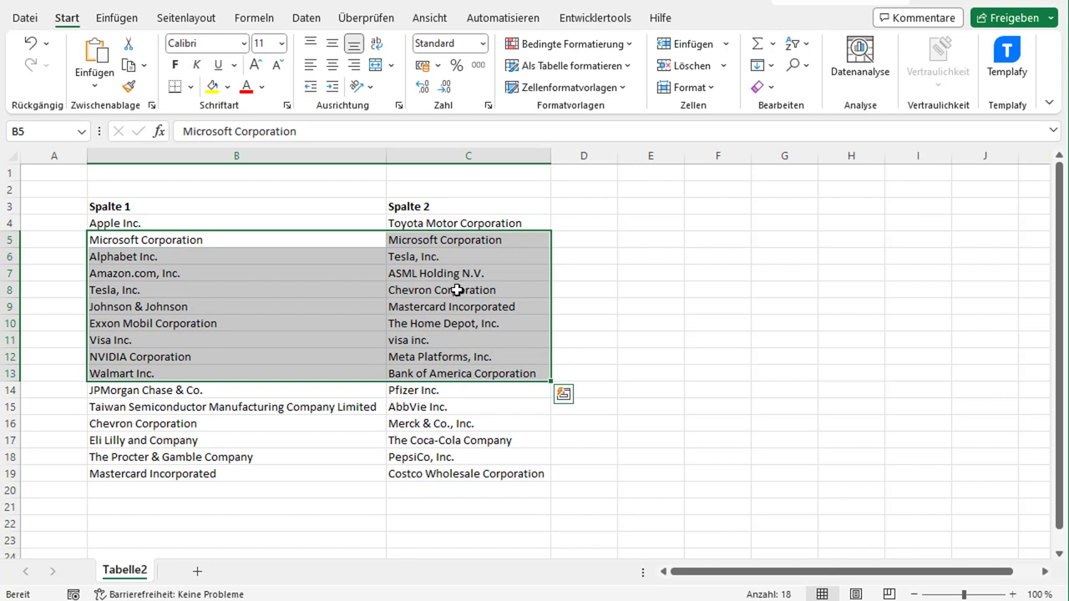
{"action": "left_click", "coordinate": [221, 189]}
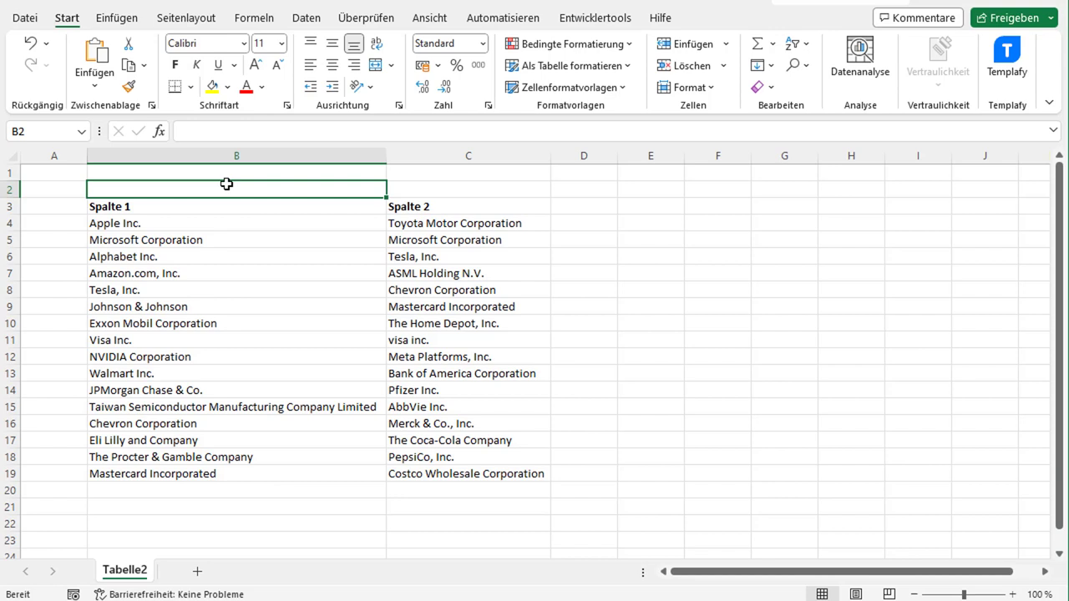
- Compare the Spalte 1 and Spalte 2 names across rows 4–6, ending at D4
{"action": "left_click", "coordinate": [248, 237]}
{"action": "key", "text": "Up"}
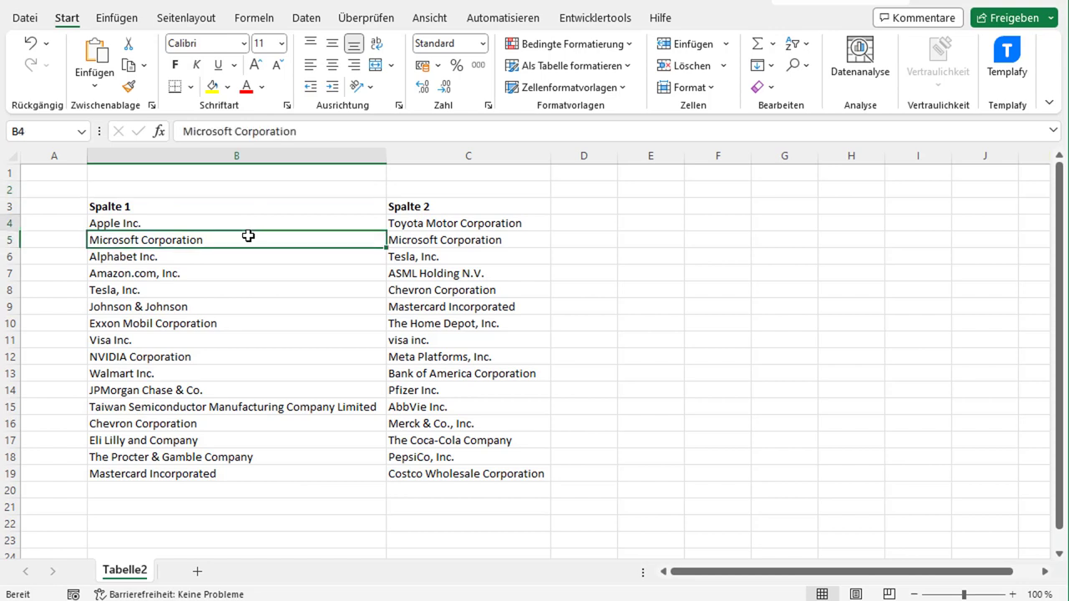
{"action": "key", "text": "Right"}
{"action": "key", "text": "Left"}
{"action": "key", "text": "Down"}
{"action": "key", "text": "Right"}
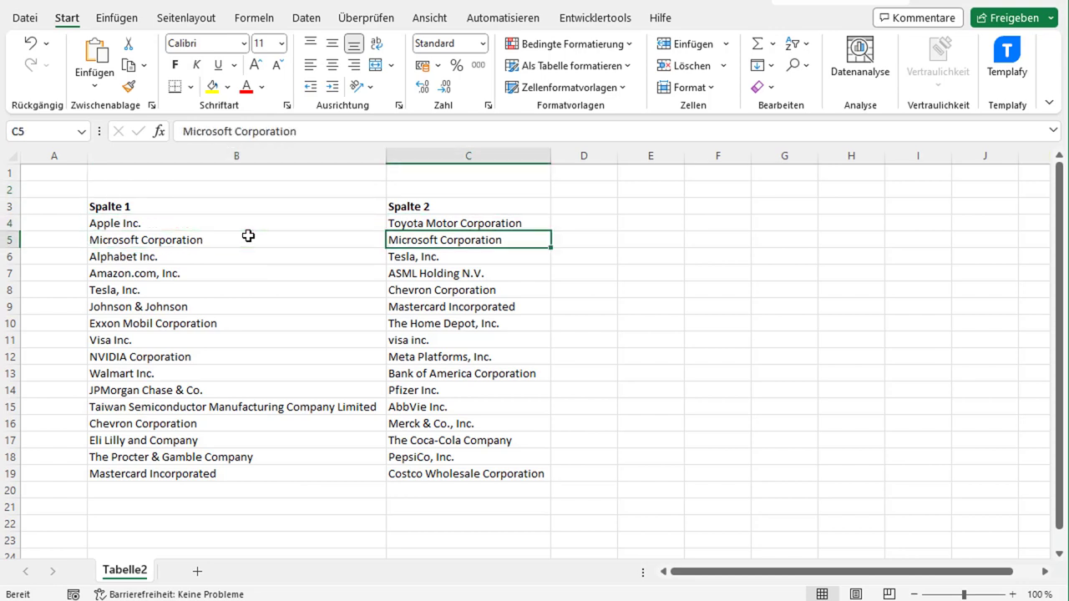
{"action": "key", "text": "Left"}
{"action": "key", "text": "Down"}
{"action": "key", "text": "Right"}
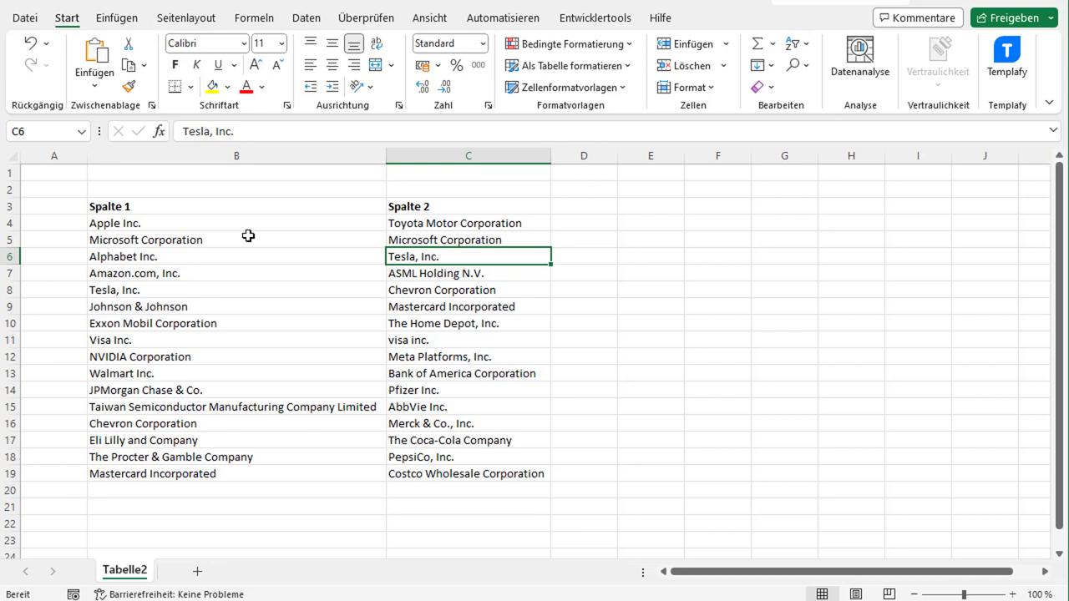
{"action": "key", "text": "Up"}
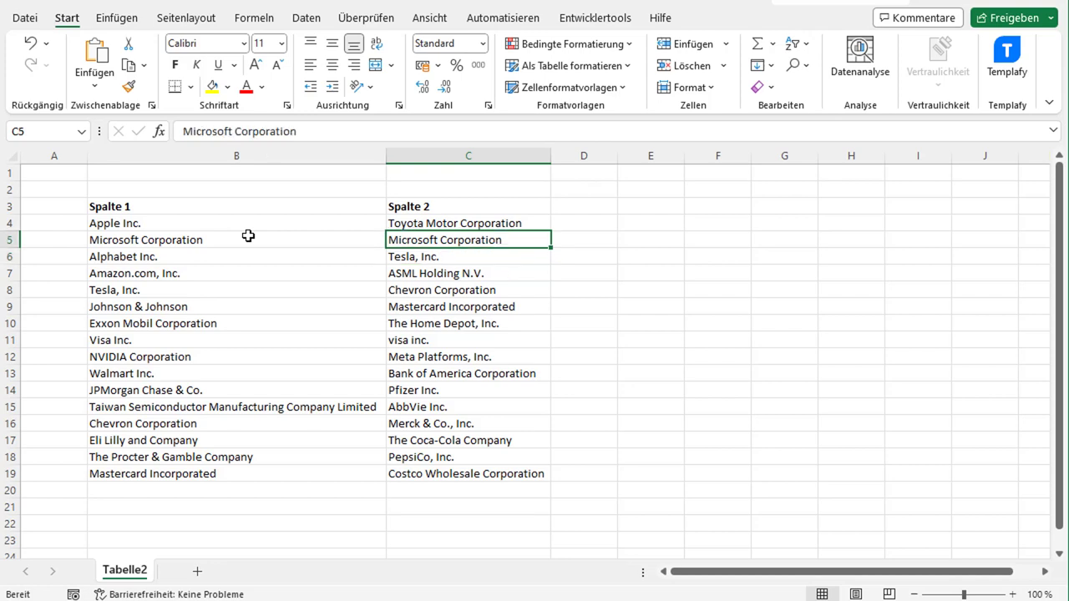
{"action": "key", "text": "Right"}
{"action": "key", "text": "Up"}
{"action": "key", "text": "Up"}
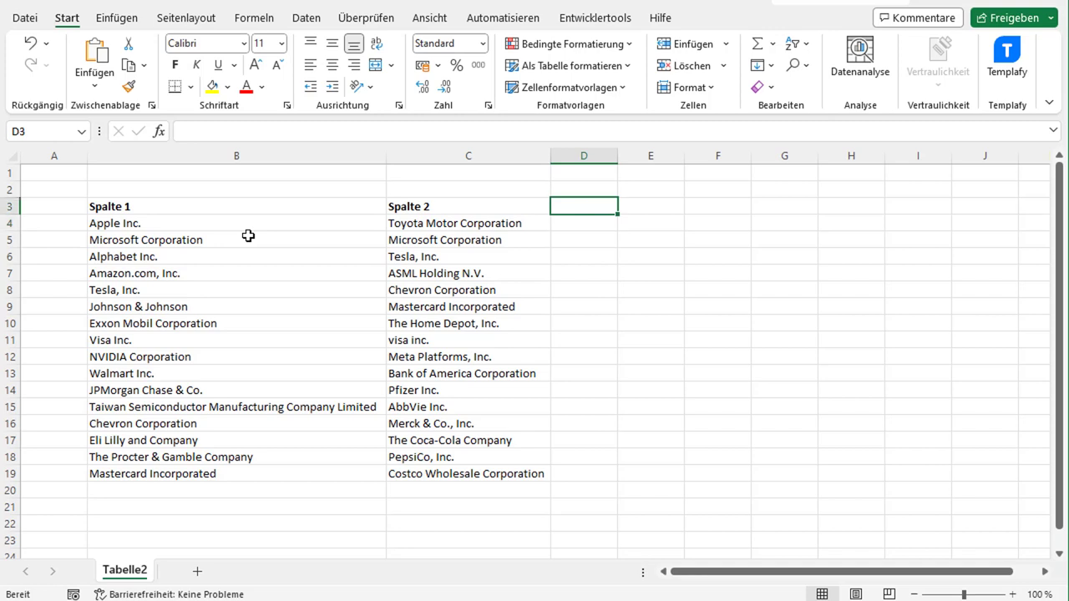
- Enter the heading Ergebnis in cell D3
{"action": "type", "text": "Über"}
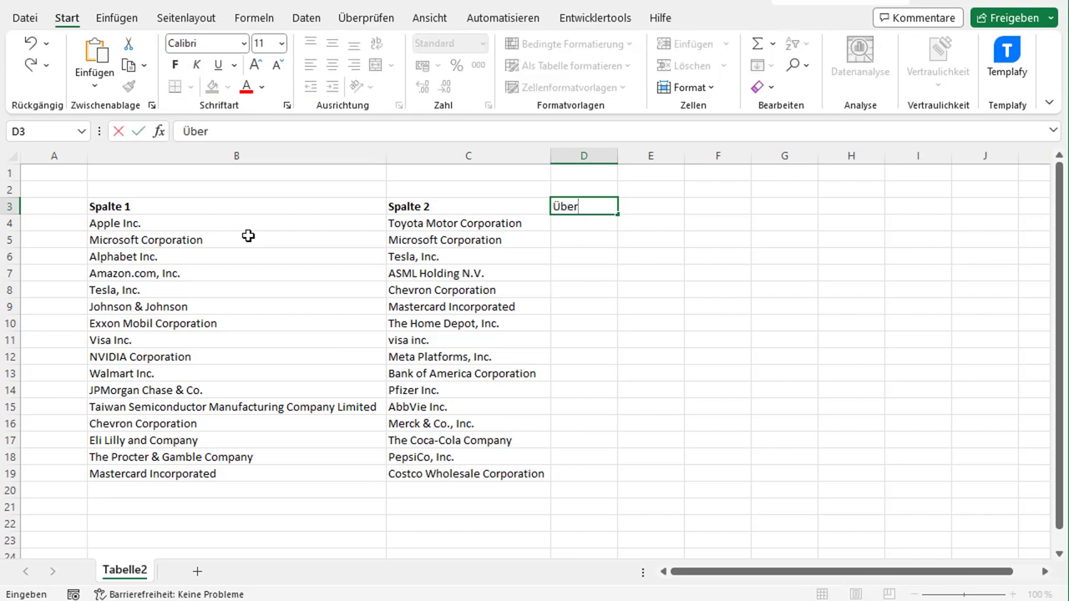
{"action": "key", "text": "BackSpace"}
{"action": "key", "text": "BackSpace"}
{"action": "key", "text": "BackSpace"}
{"action": "key", "text": "BackSpace"}
{"action": "type", "text": "Ergeb"}
{"action": "type", "text": "nis"}
{"action": "key", "text": "Return"}
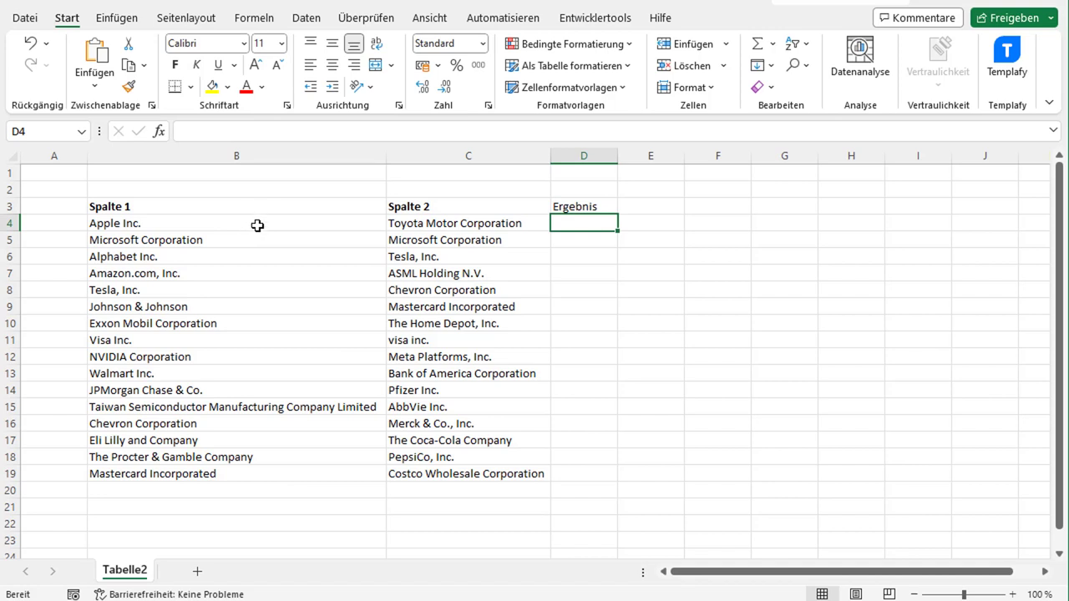
- Check B4 and C4, then select D4 for the comparison formula
{"action": "left_click", "coordinate": [255, 225]}
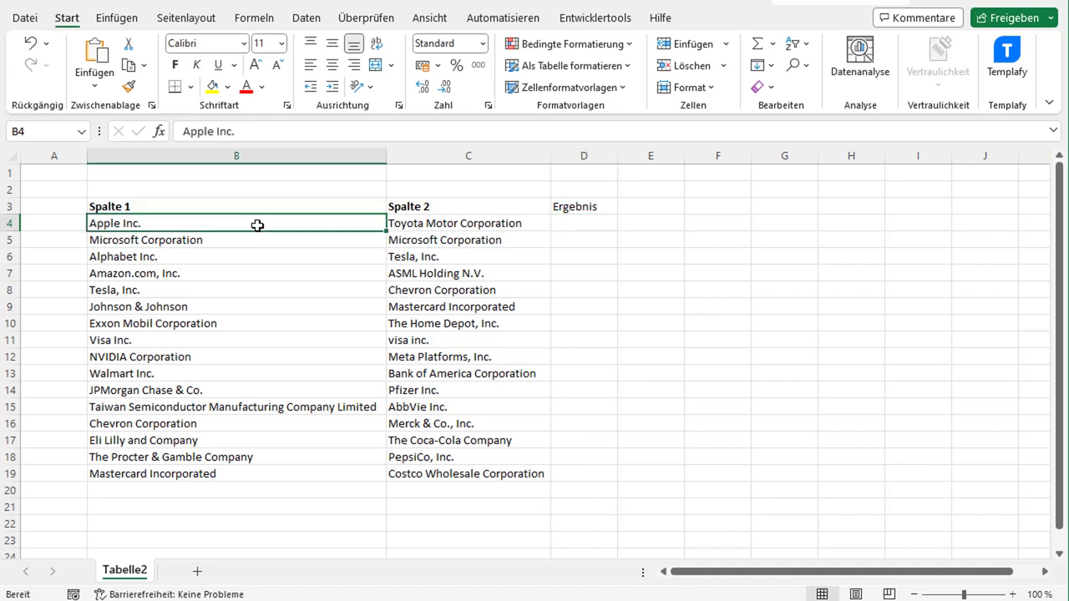
{"action": "left_click", "coordinate": [424, 228]}
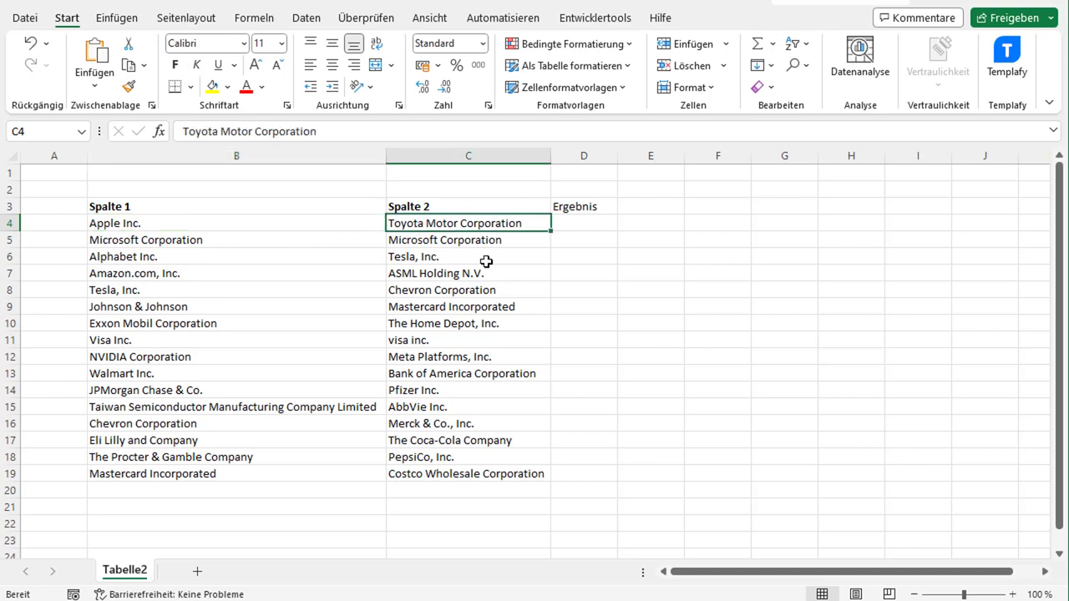
{"action": "left_click", "coordinate": [590, 223]}
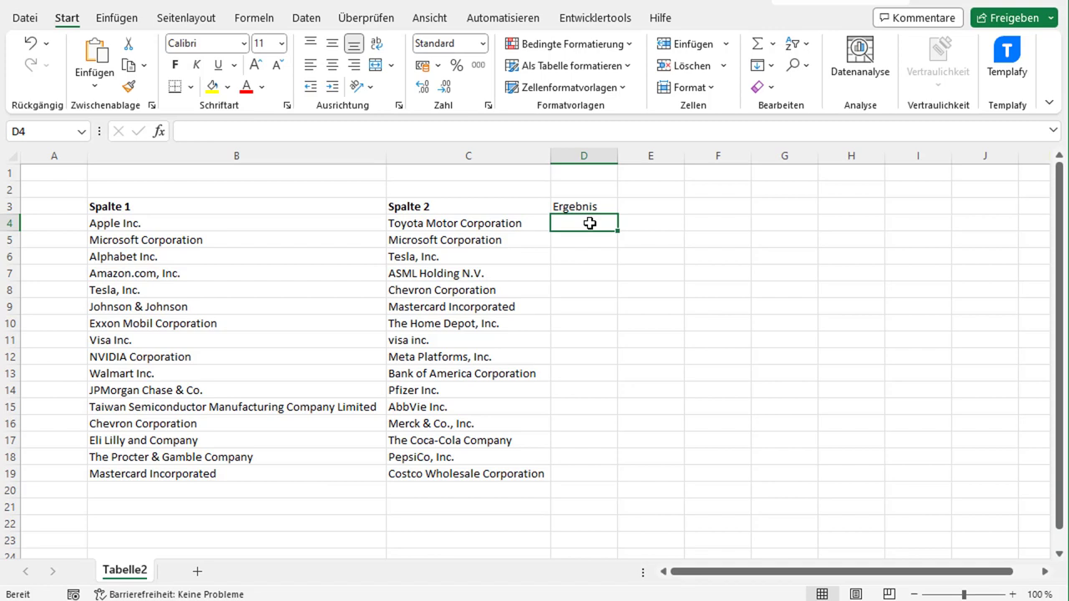
- Enter =B4=C4 in D4, which returns FALSCH
{"action": "type", "text": "="}
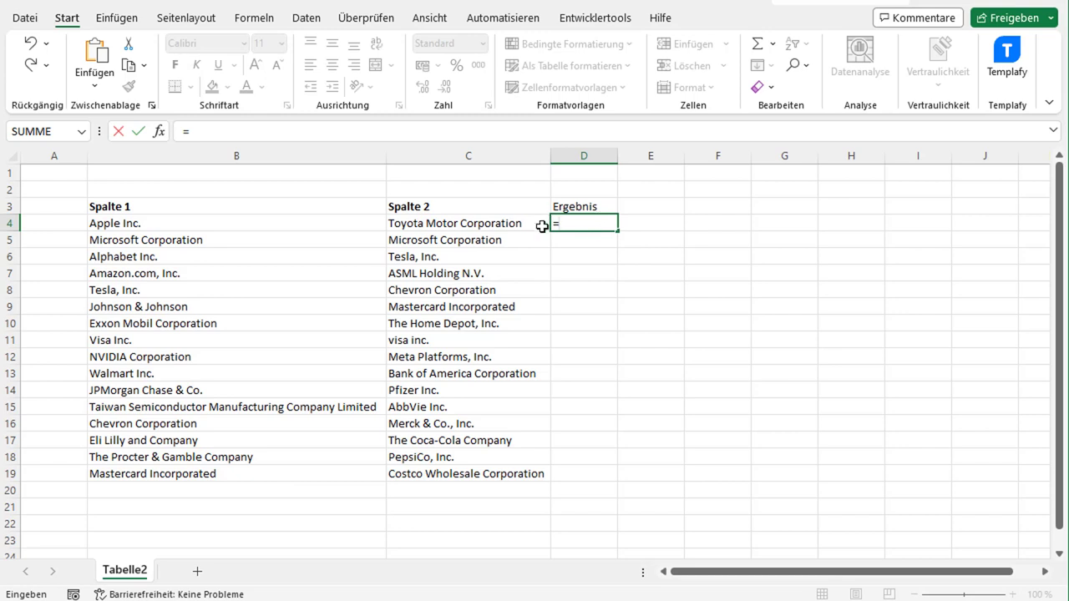
{"action": "left_click", "coordinate": [258, 221]}
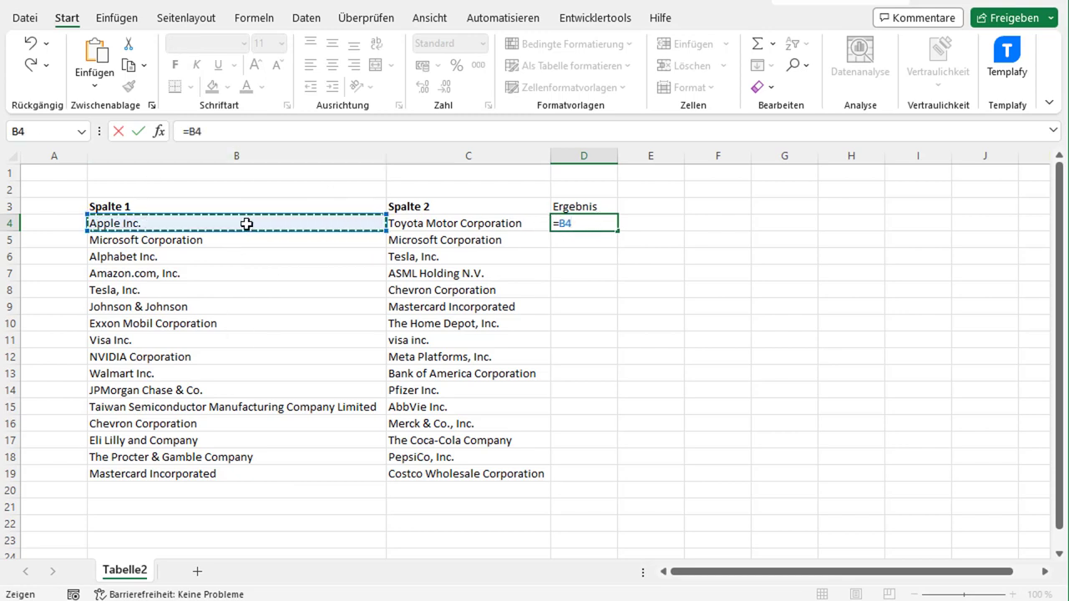
{"action": "type", "text": "="}
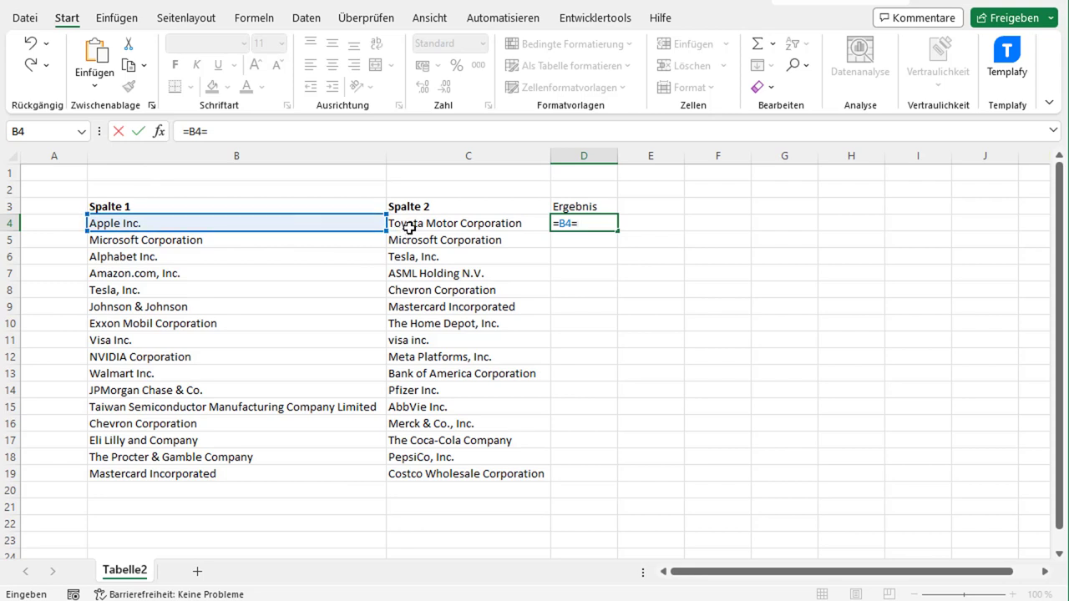
{"action": "left_click", "coordinate": [410, 226]}
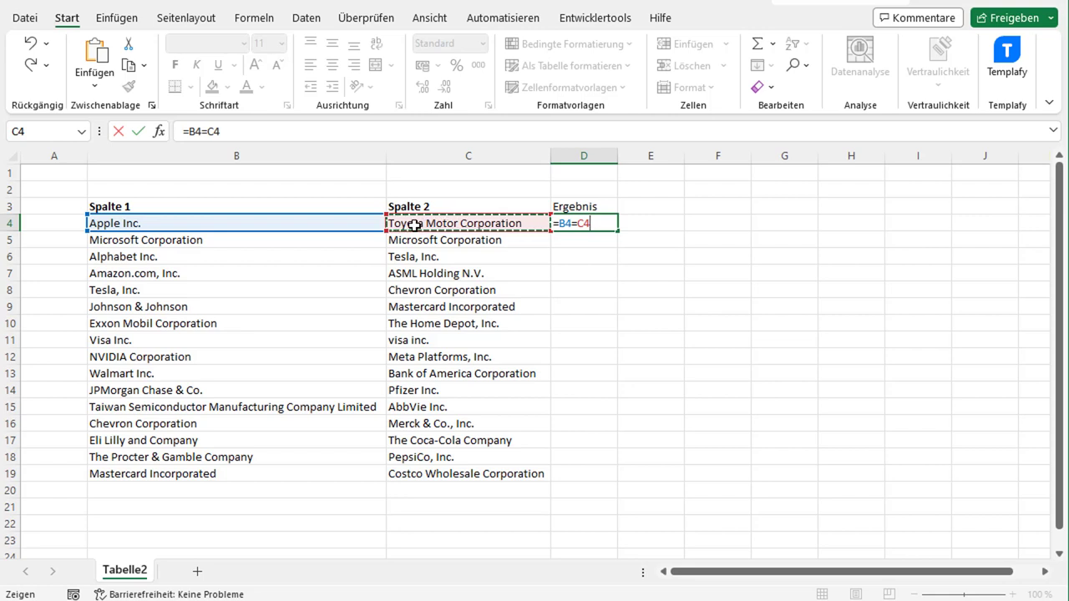
{"action": "key", "text": "Return"}
{"action": "key", "text": "Up"}
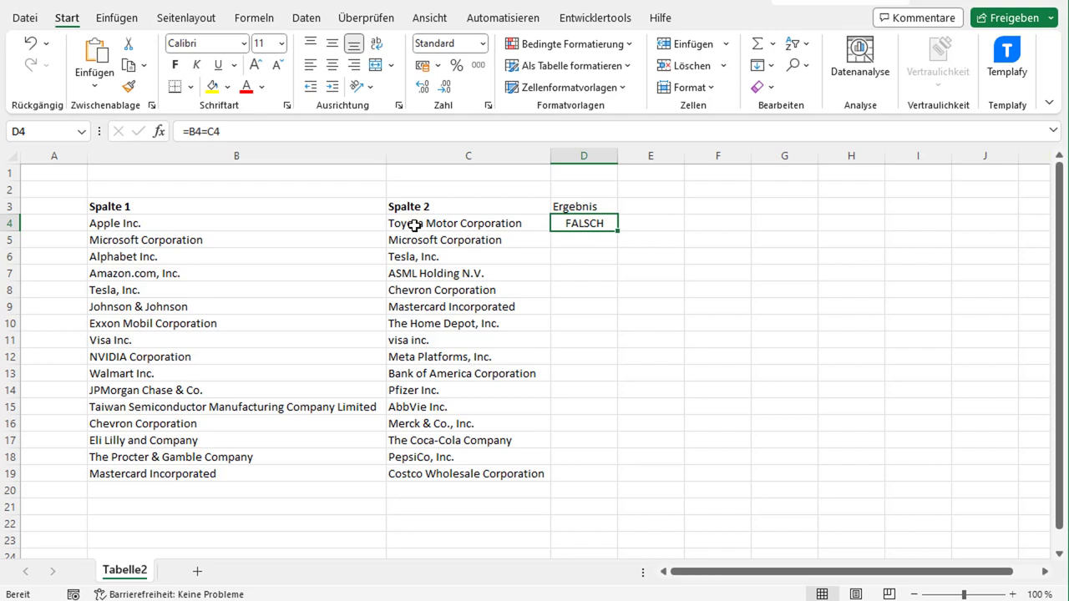
- Bold the Ergebnis heading in D3 and recheck B4, C4 and D4's formula
{"action": "left_click", "coordinate": [570, 207]}
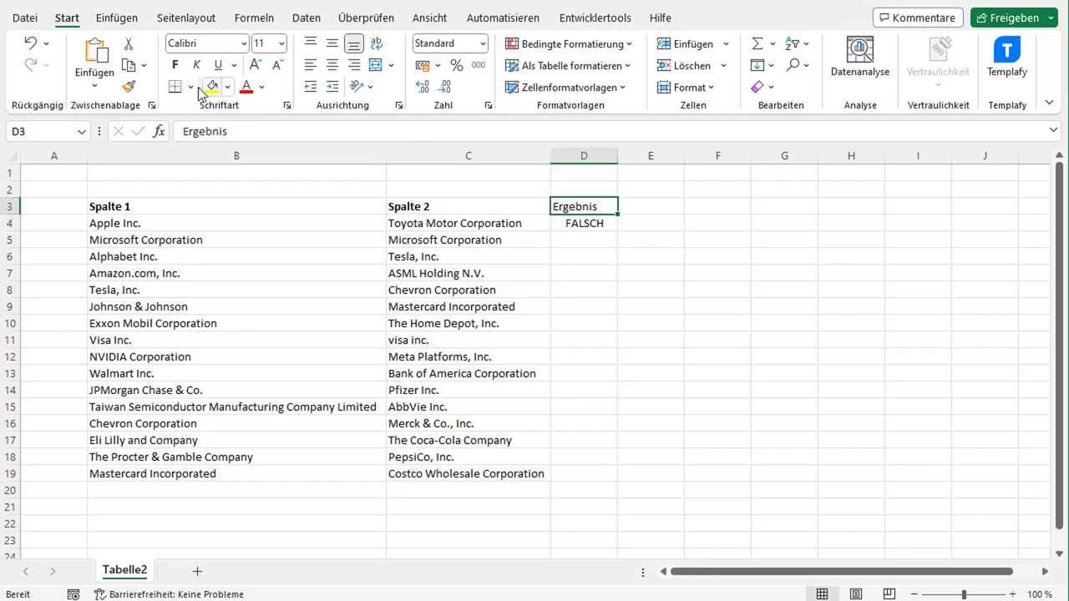
{"action": "left_click", "coordinate": [174, 65]}
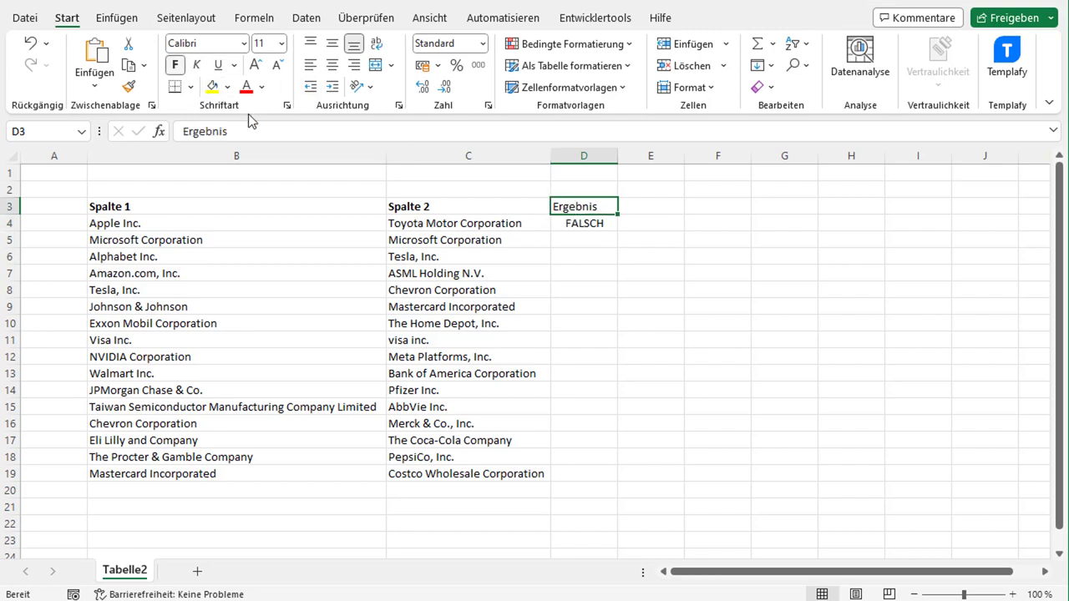
{"action": "left_click", "coordinate": [339, 219]}
{"action": "left_click", "coordinate": [449, 223]}
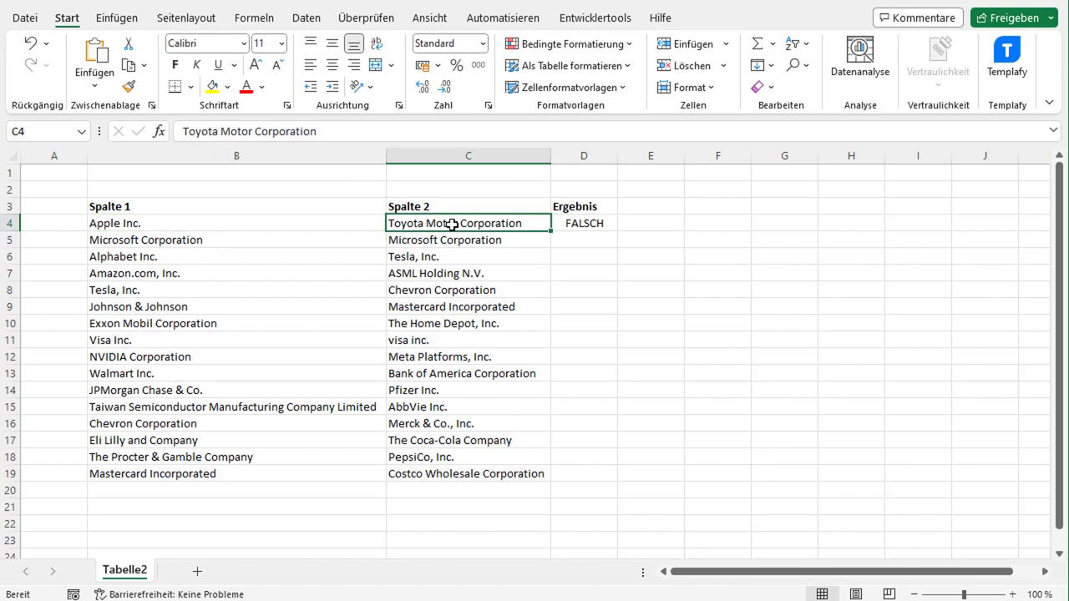
{"action": "left_click", "coordinate": [597, 225]}
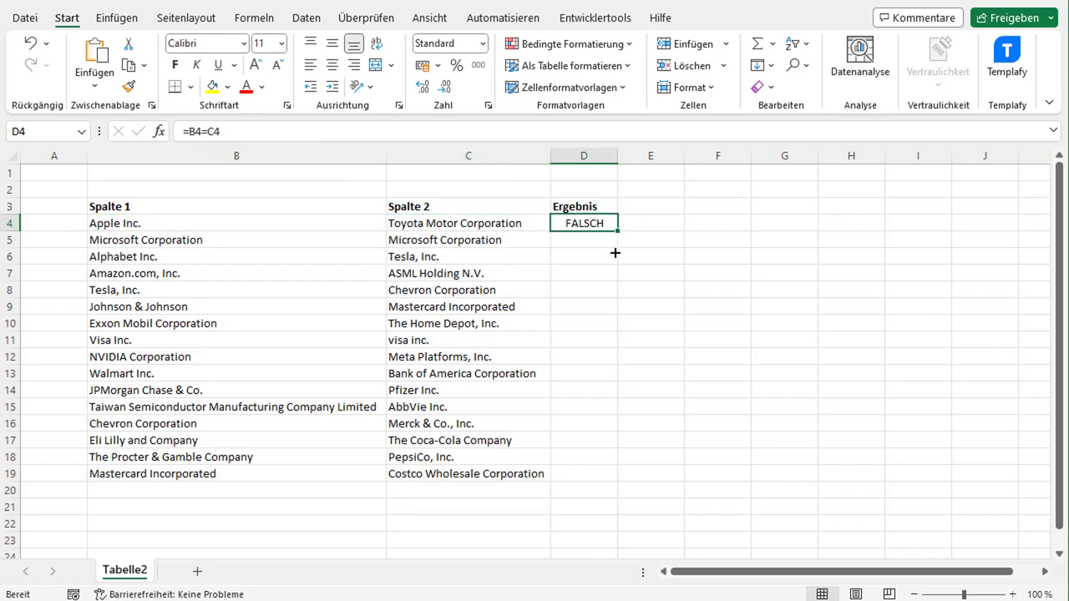
{"action": "left_click_drag", "start_coordinate": [617, 230], "coordinate": [592, 473]}
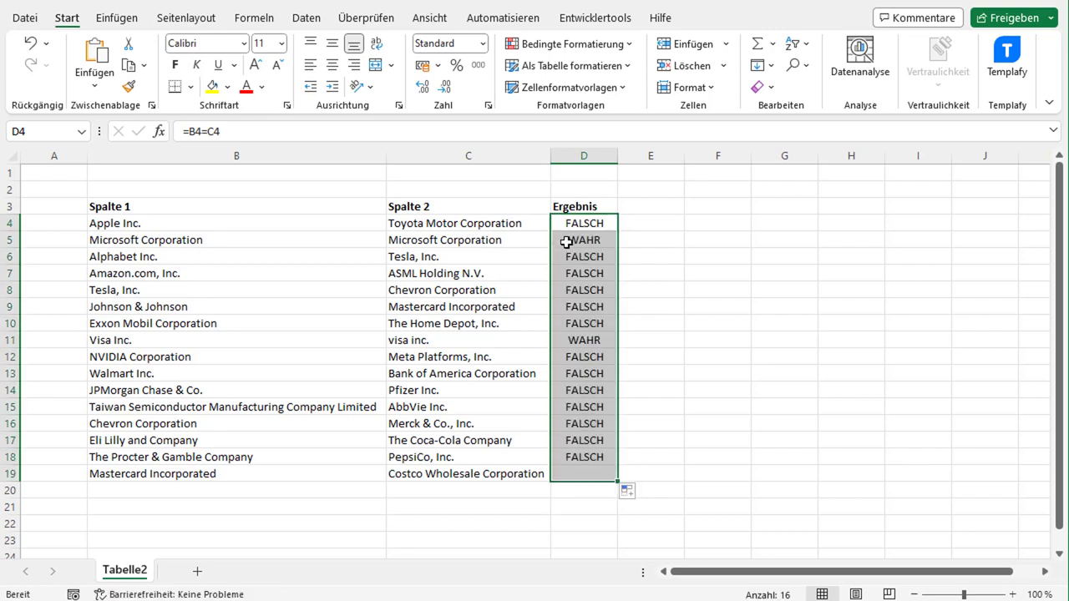
{"action": "left_click", "coordinate": [597, 223]}
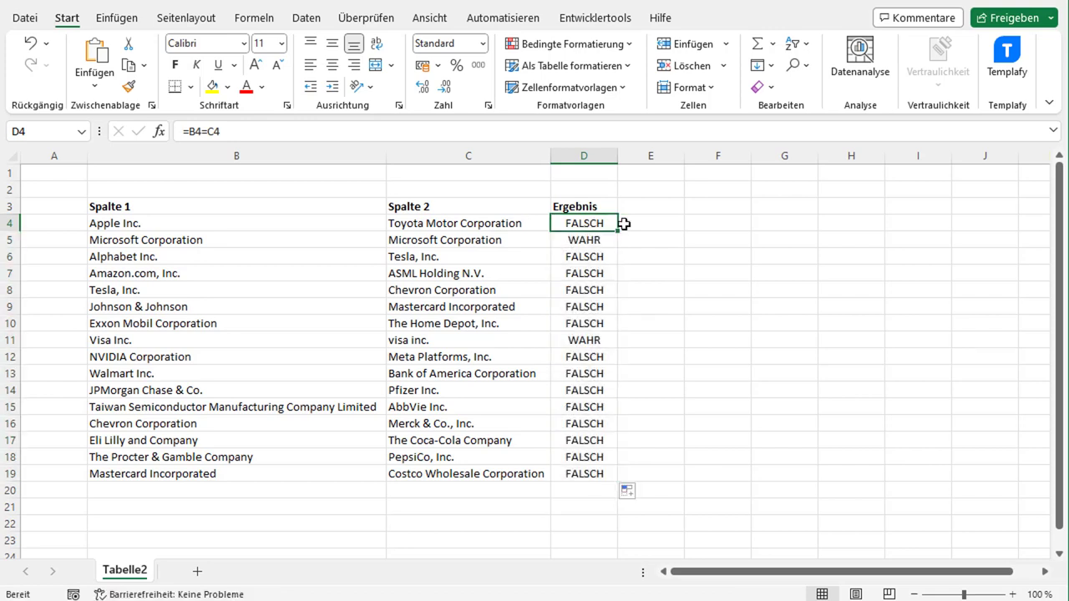
{"action": "key", "text": "Down"}
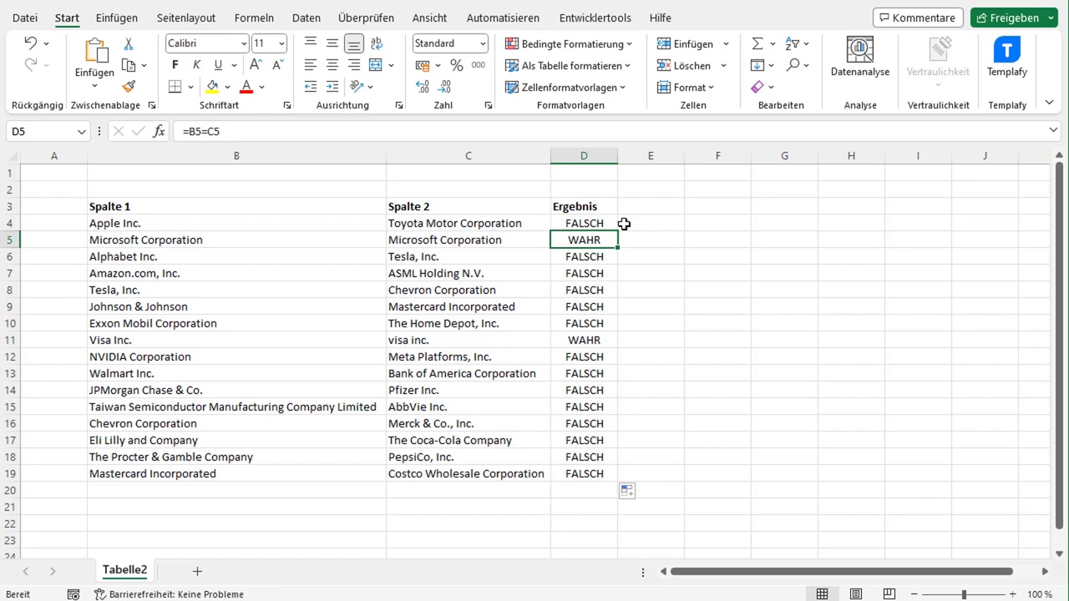
{"action": "key", "text": "Left"}
{"action": "key", "text": "Left"}
{"action": "key", "text": "Left"}
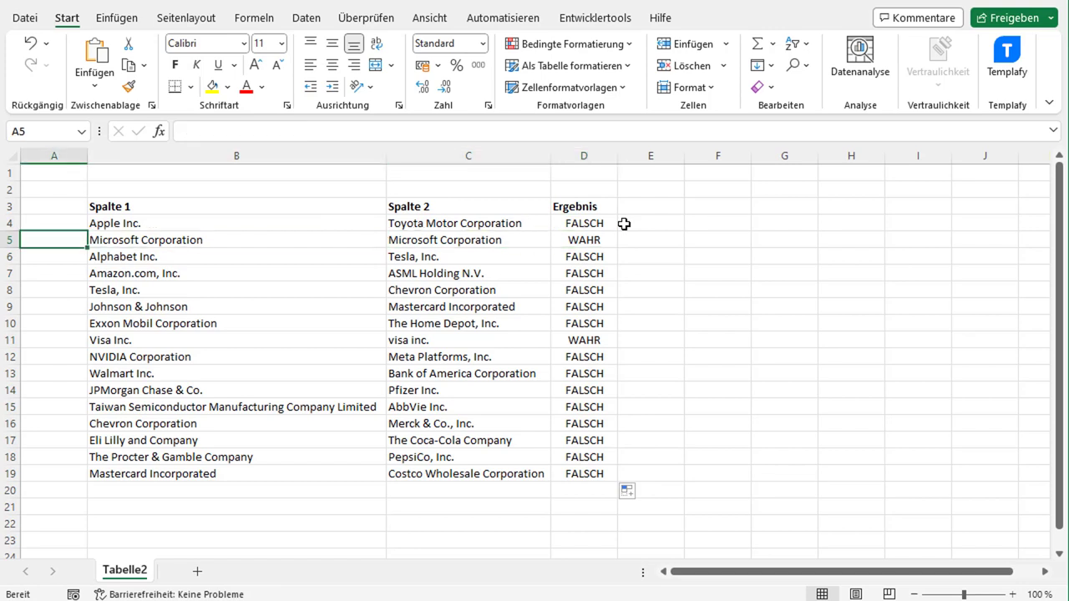
{"action": "key", "text": "Right"}
{"action": "key", "text": "Right"}
{"action": "key", "text": "Right"}
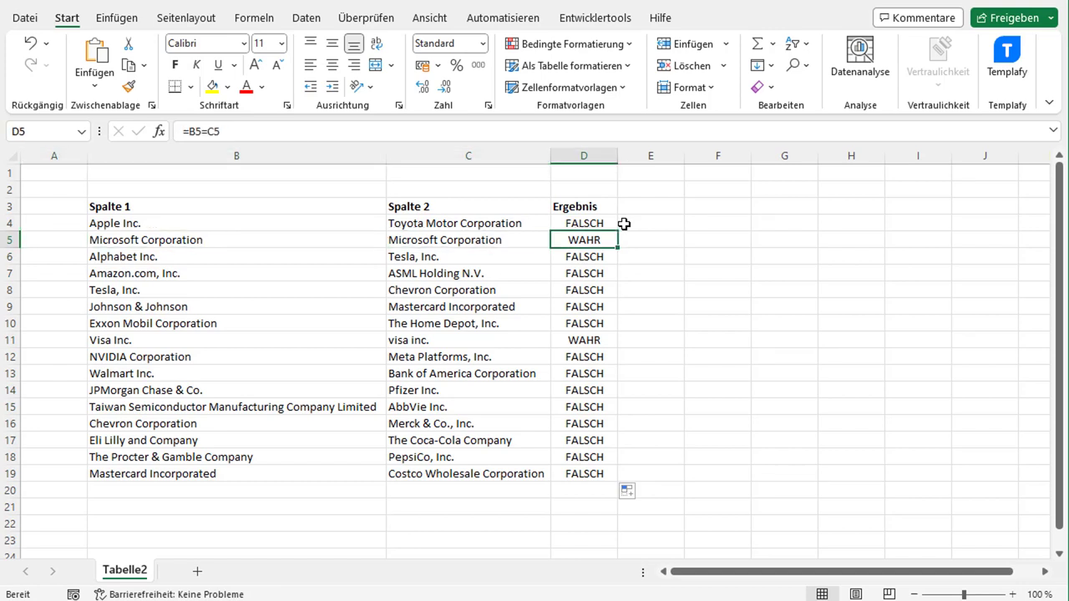
{"action": "key", "text": "Left"}
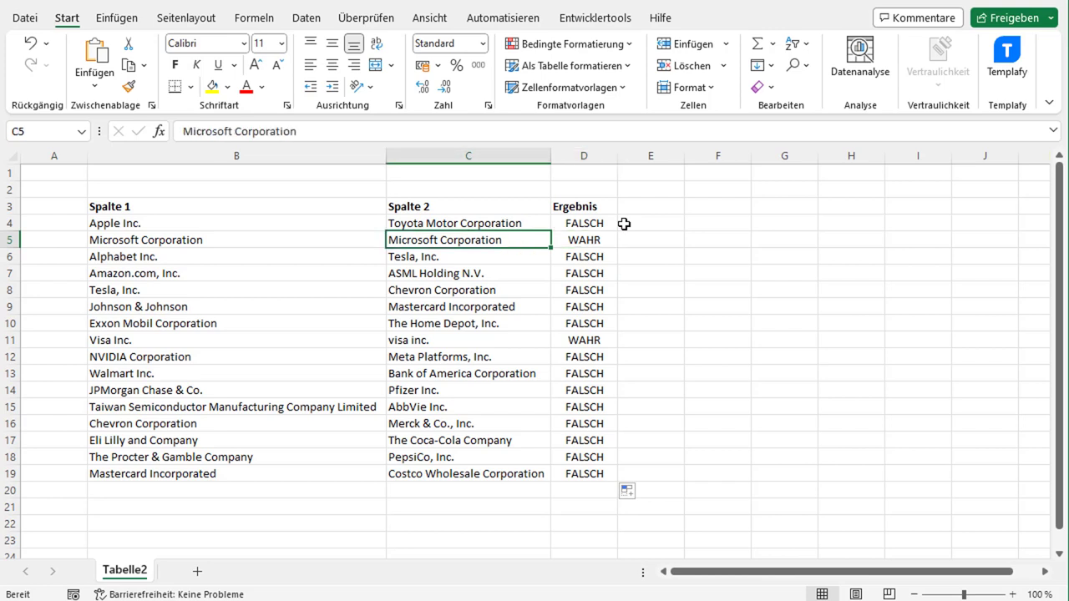
{"action": "left_click", "coordinate": [492, 352]}
{"action": "left_click", "coordinate": [216, 341]}
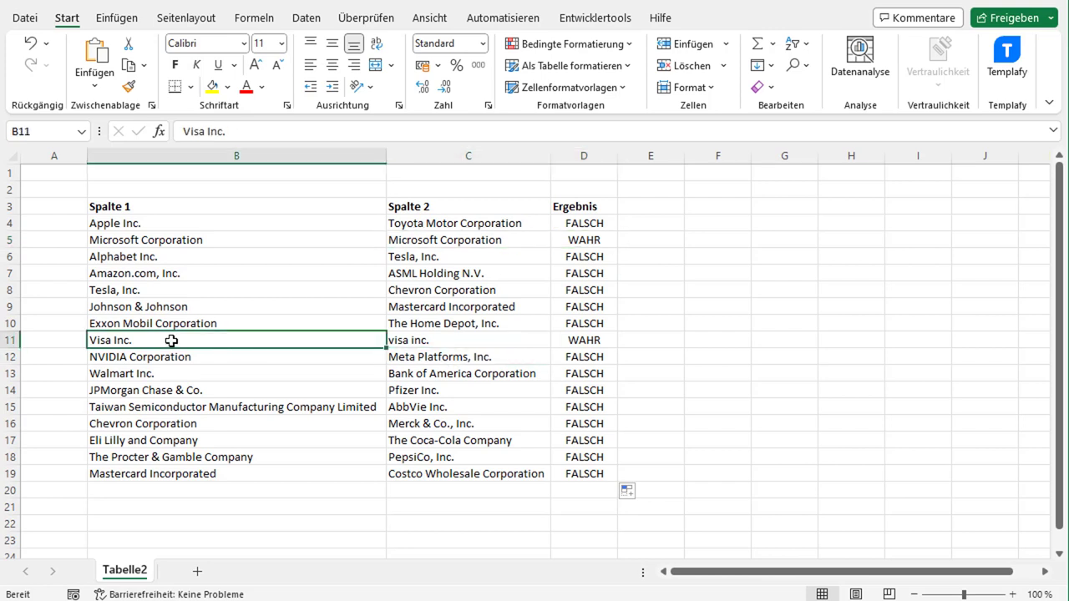
- Check the Visa row result in D11, then delete all results in D4:D19
{"action": "left_click", "coordinate": [591, 339]}
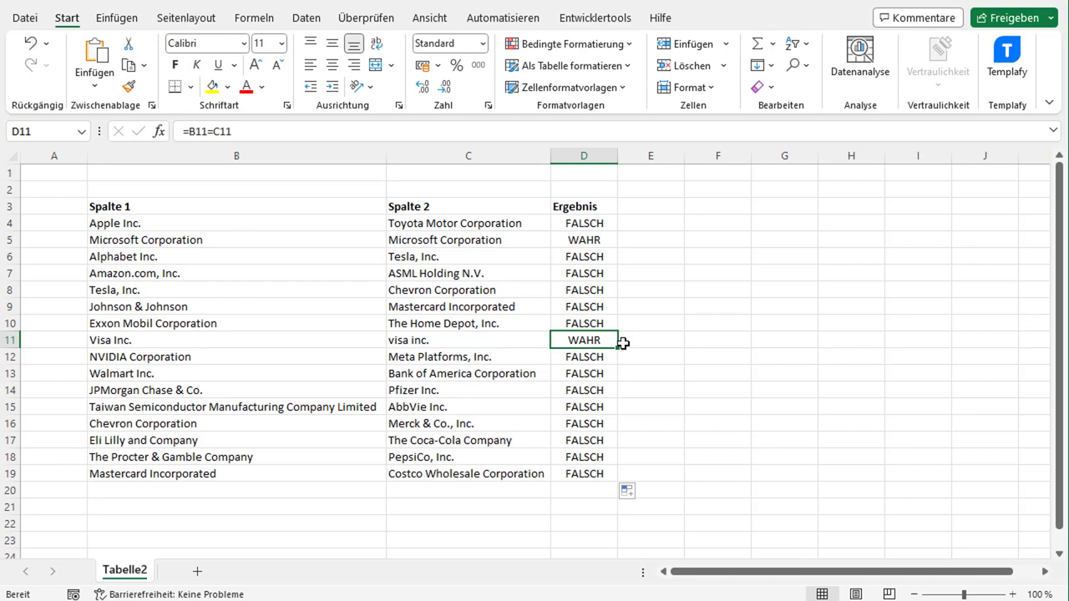
{"action": "left_click_drag", "start_coordinate": [589, 472], "coordinate": [578, 226]}
{"action": "key", "text": "Delete"}
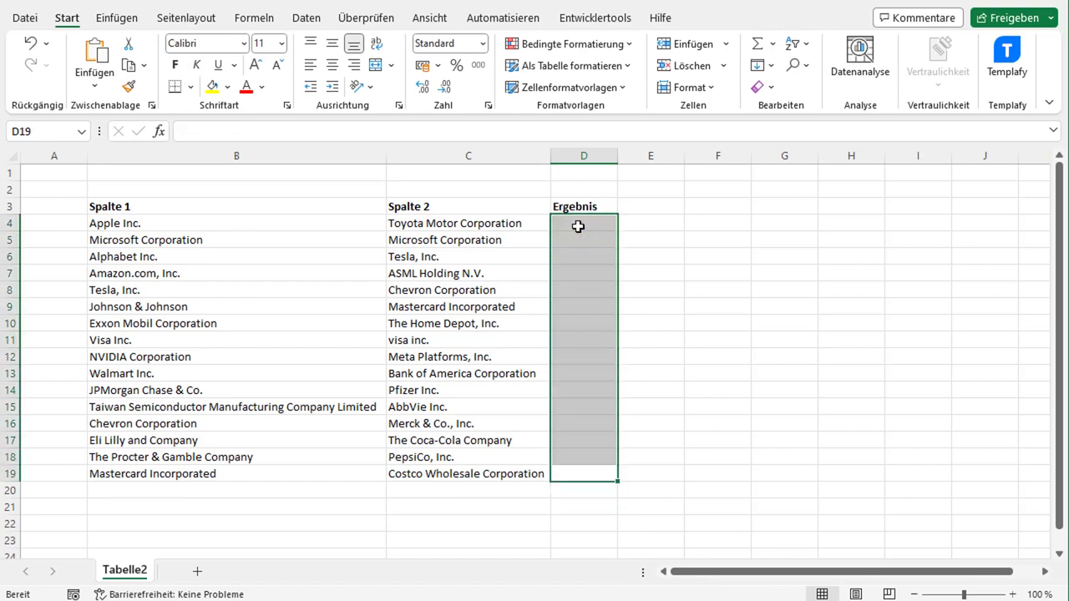
{"action": "left_click", "coordinate": [578, 227]}
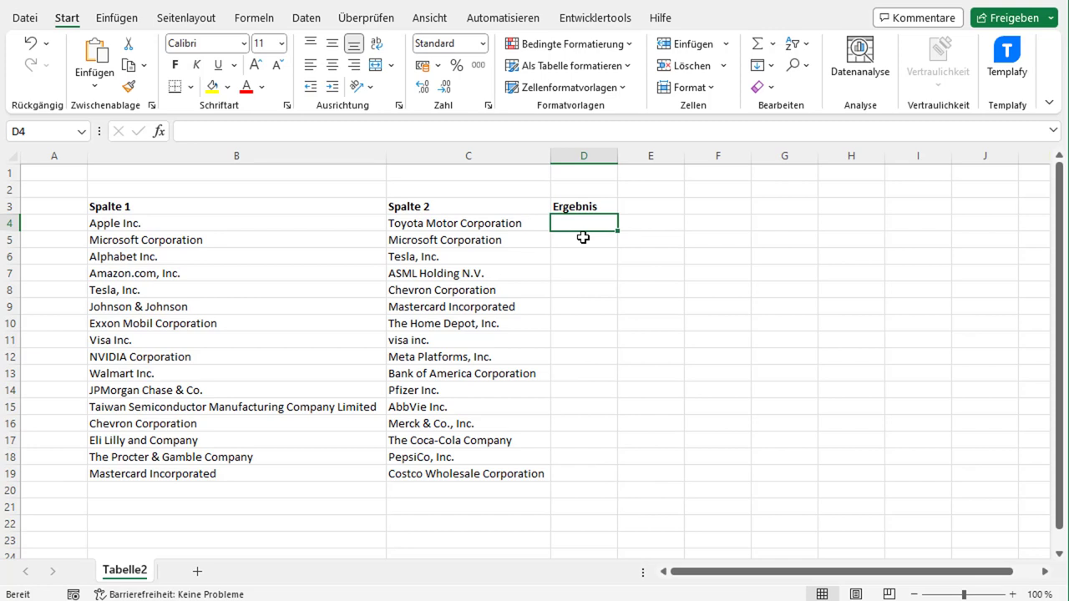
- Enter =WENN(B4=C4;"Übereinstimmung";"Keine Übereinstimmung") in D4
{"action": "type", "text": "="}
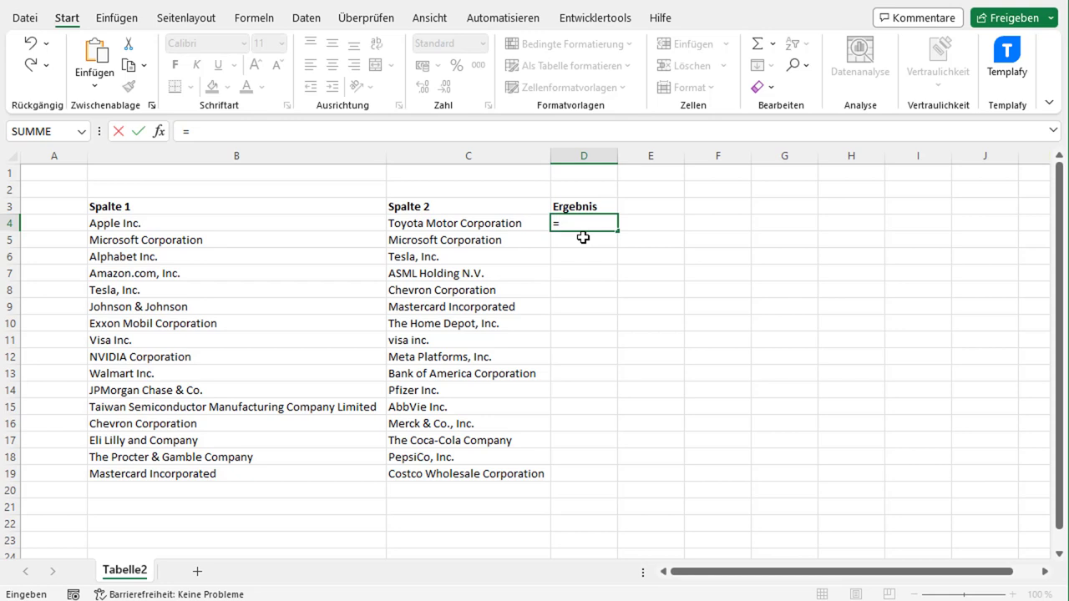
{"action": "type", "text": "WENN"}
{"action": "double_click", "coordinate": [582, 241]}
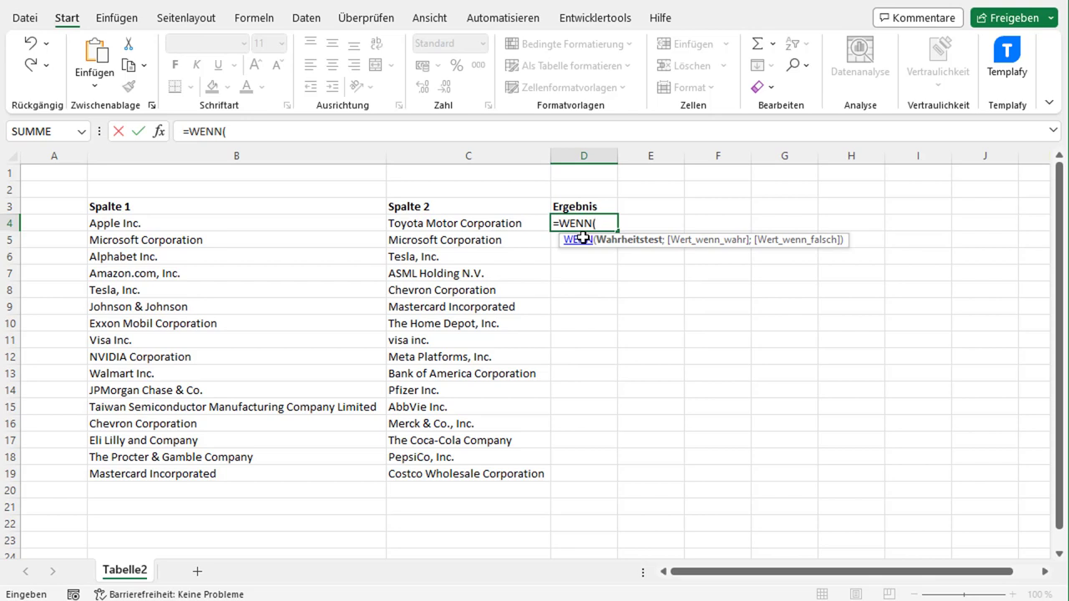
{"action": "left_click", "coordinate": [191, 226]}
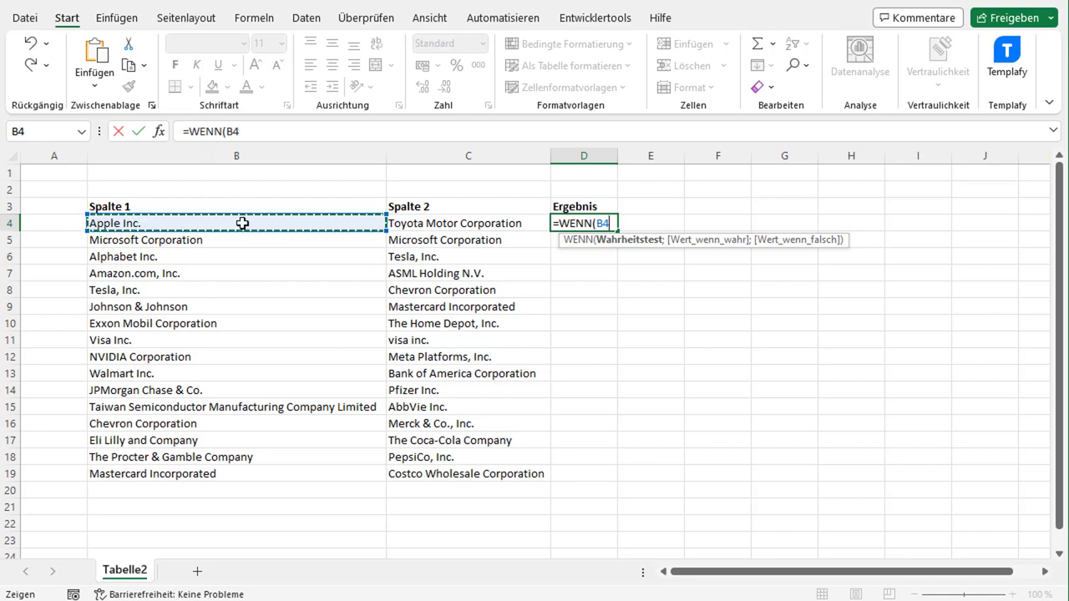
{"action": "type", "text": "="}
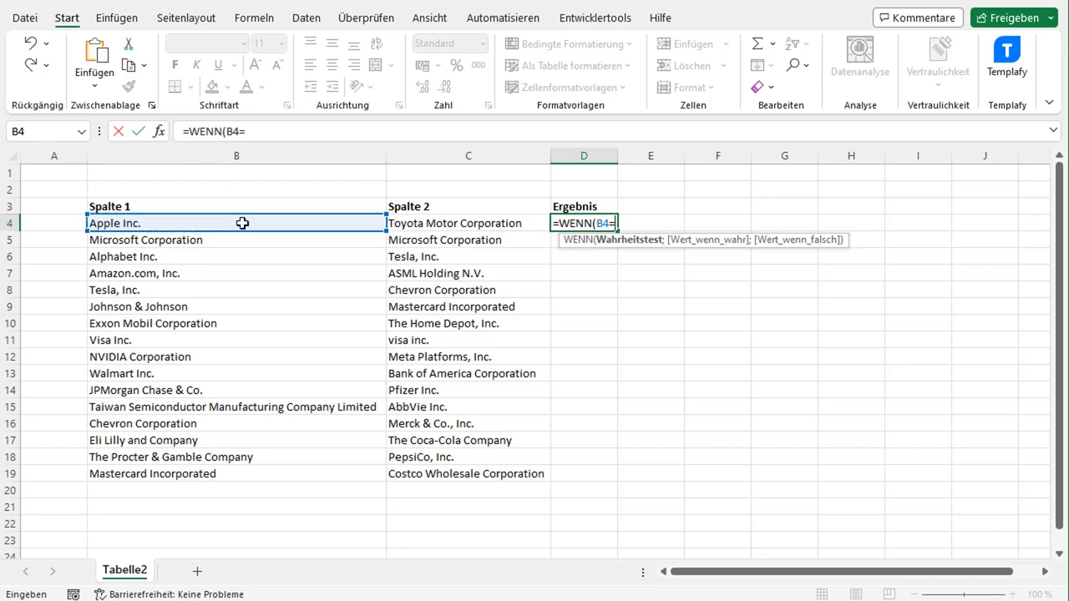
{"action": "left_click", "coordinate": [431, 226]}
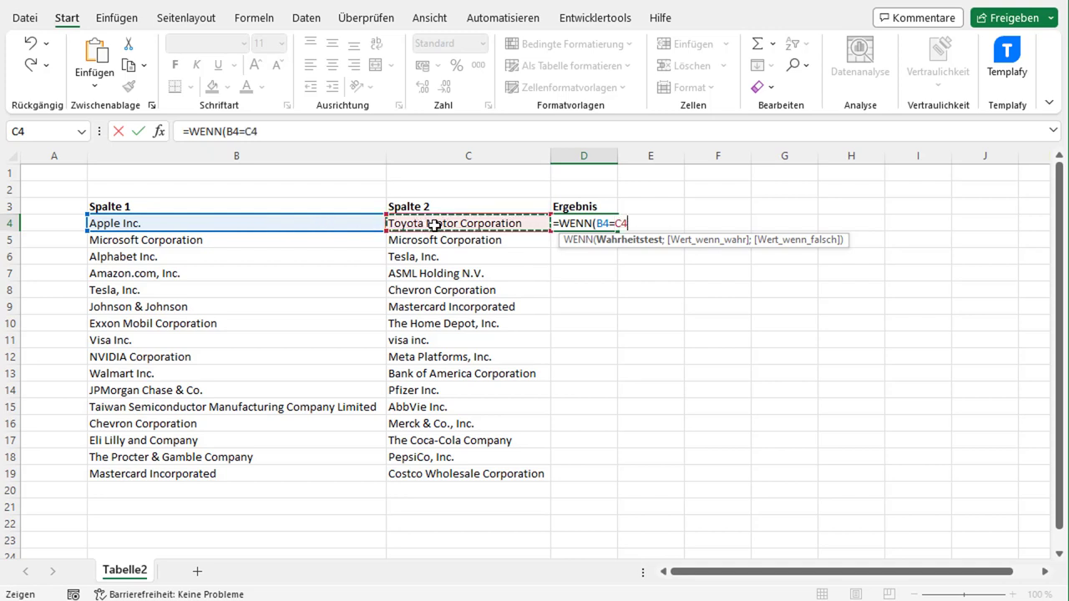
{"action": "type", "text": ";"}
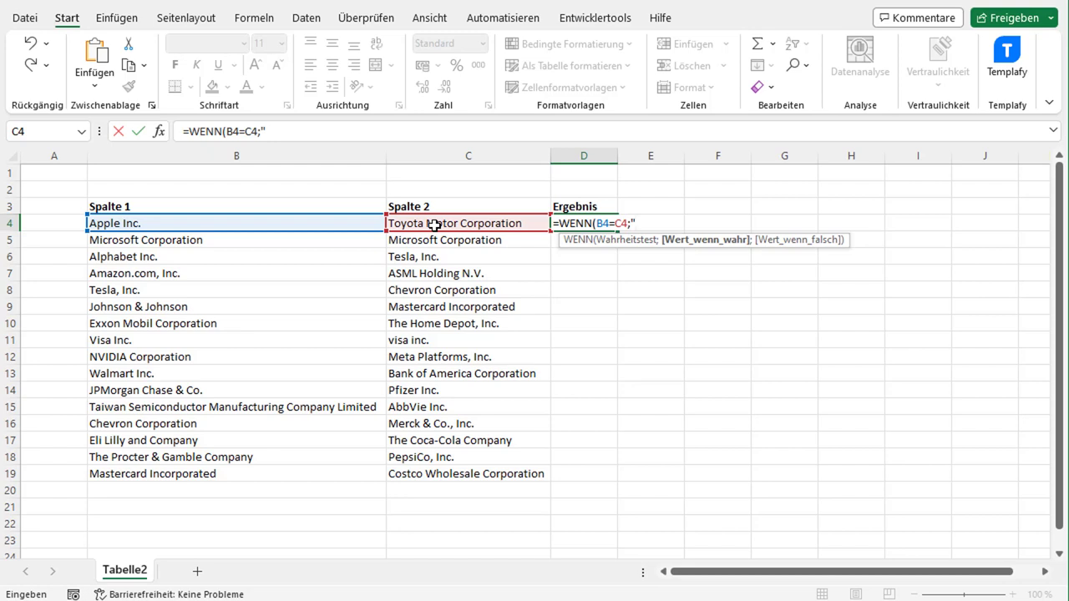
{"action": "type", "text": "Über"}
{"action": "type", "text": "einstim"}
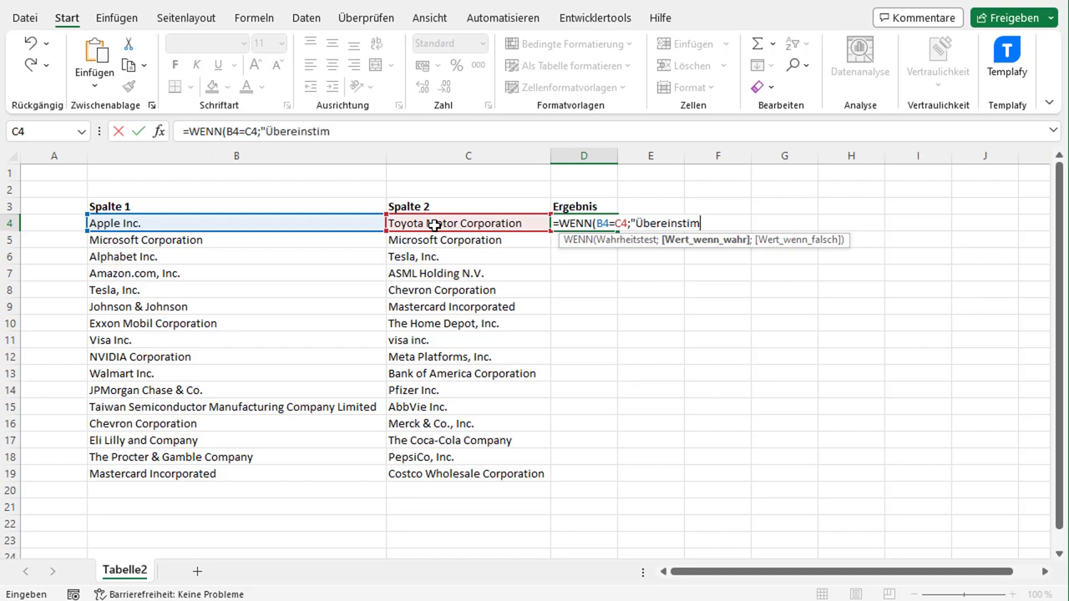
{"action": "type", "text": "mung\""}
{"action": "type", "text": ";\""}
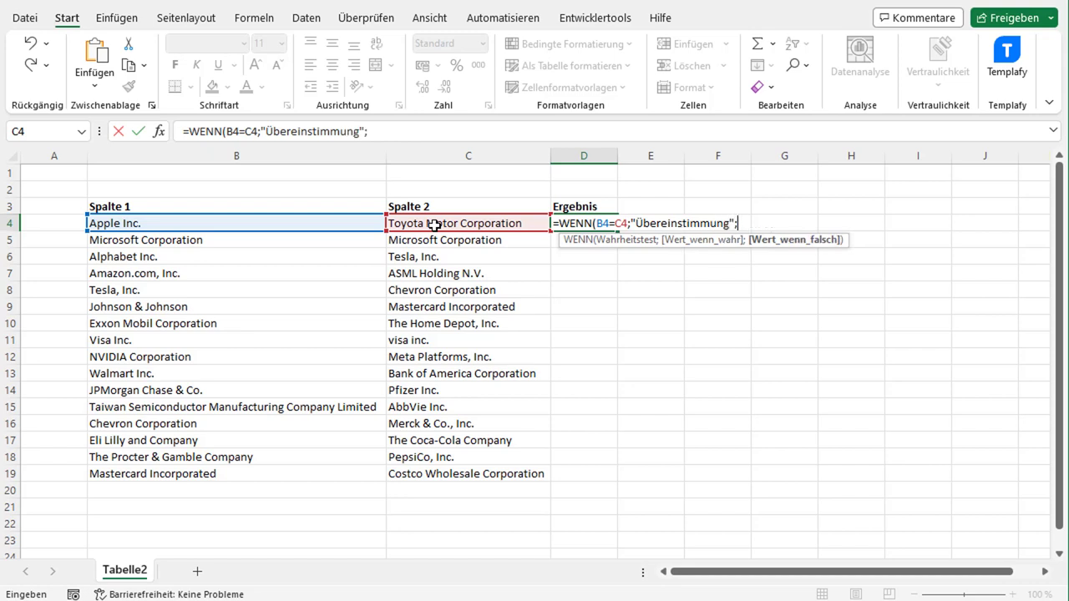
{"action": "type", "text": "Keine"}
{"action": "type", "text": " Übereinst"}
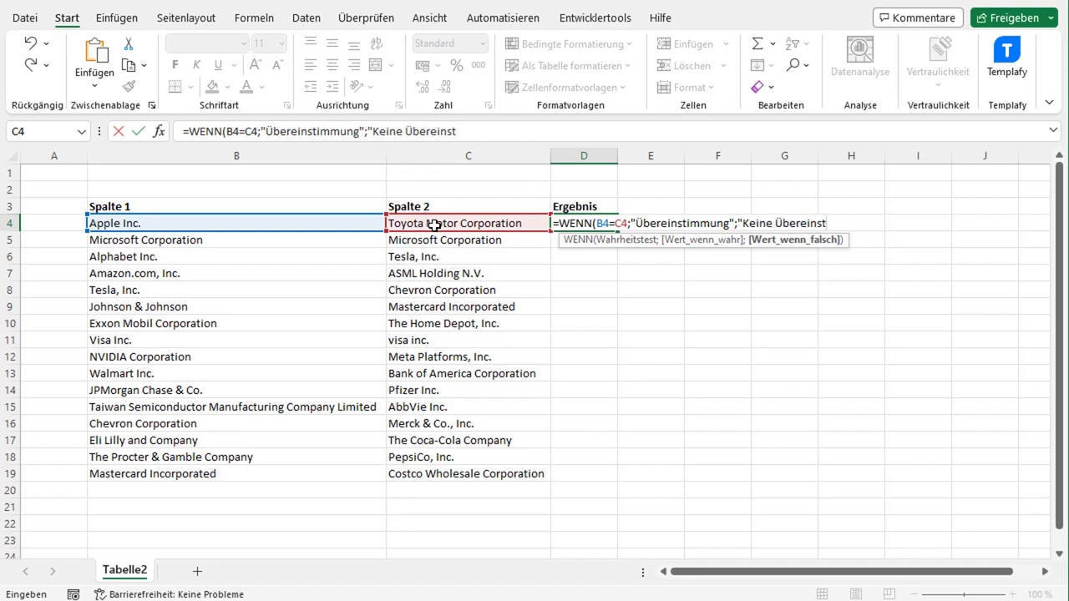
{"action": "type", "text": "immung\")"}
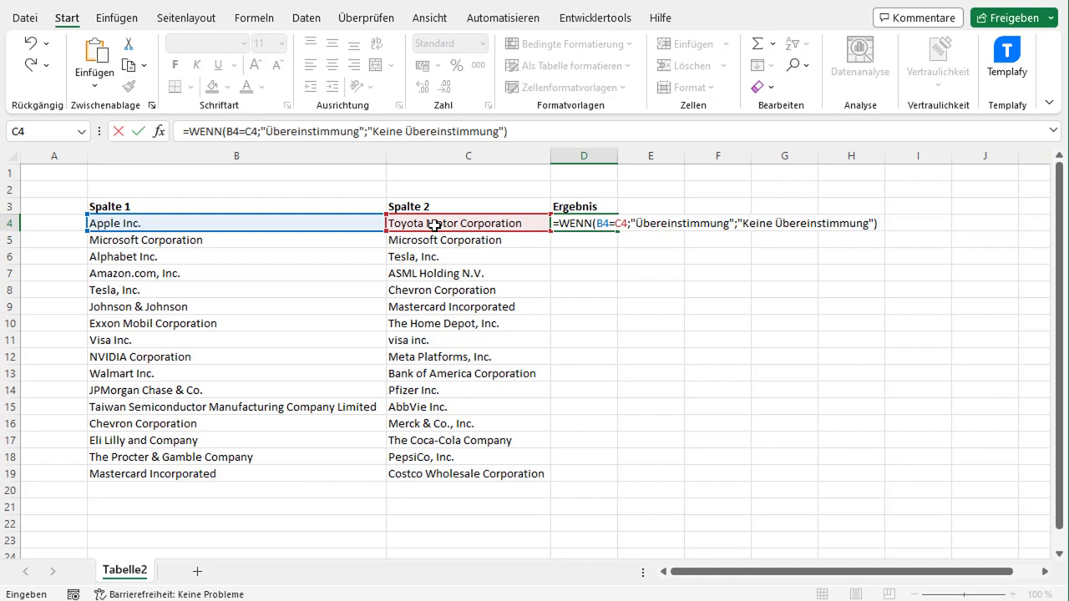
{"action": "key", "text": "Return"}
- Auto-fit column D to show 'Keine Übereinstimmung' in full, then recheck B4, C4 and D4
{"action": "key", "text": "Up"}
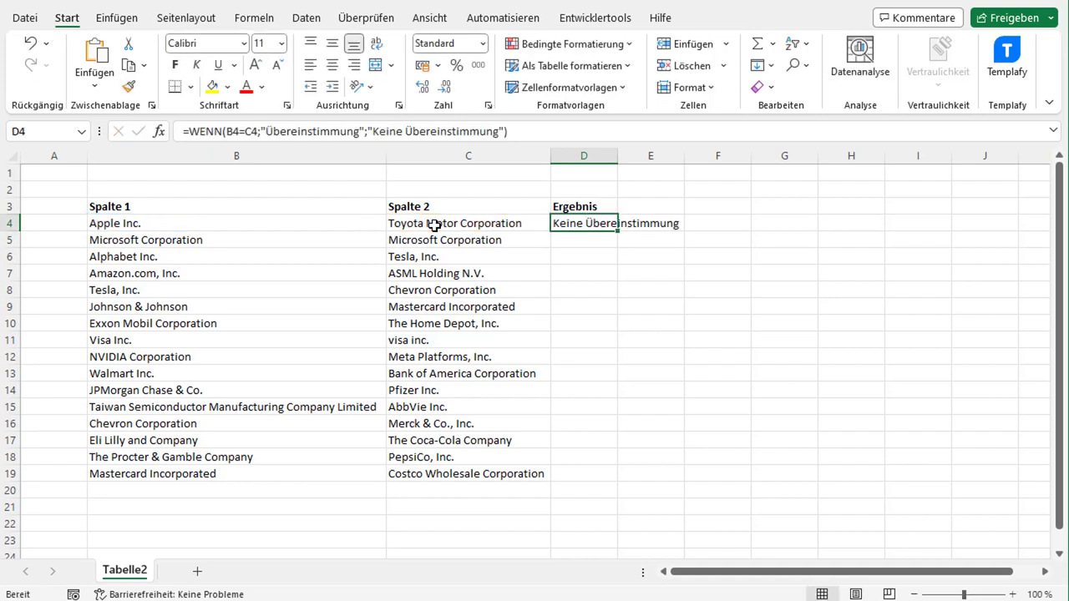
{"action": "double_click", "coordinate": [618, 156]}
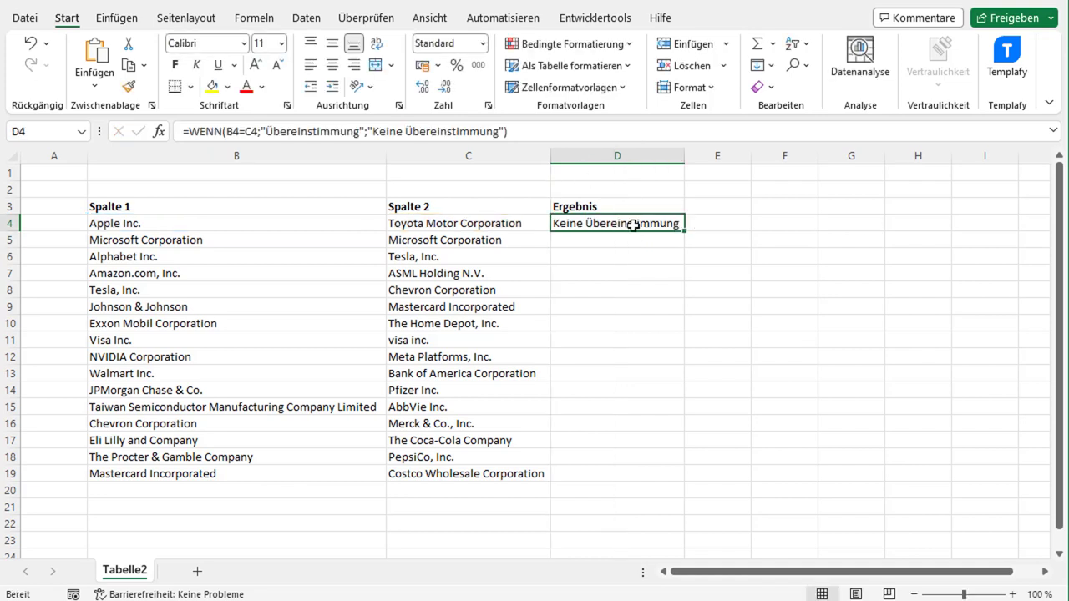
{"action": "left_click", "coordinate": [232, 224]}
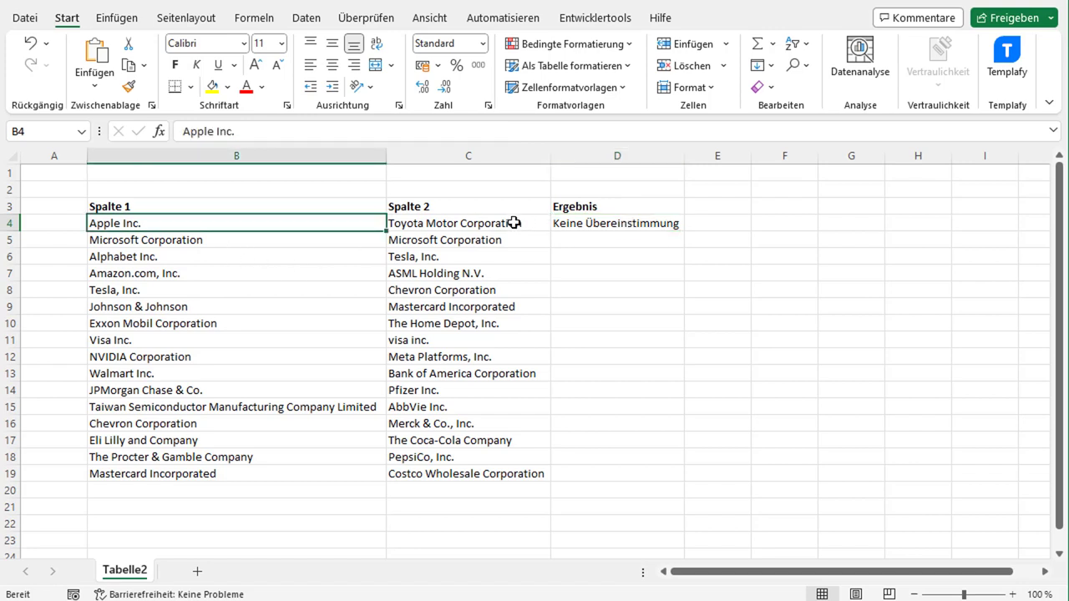
{"action": "left_click", "coordinate": [516, 223]}
{"action": "left_click", "coordinate": [593, 223]}
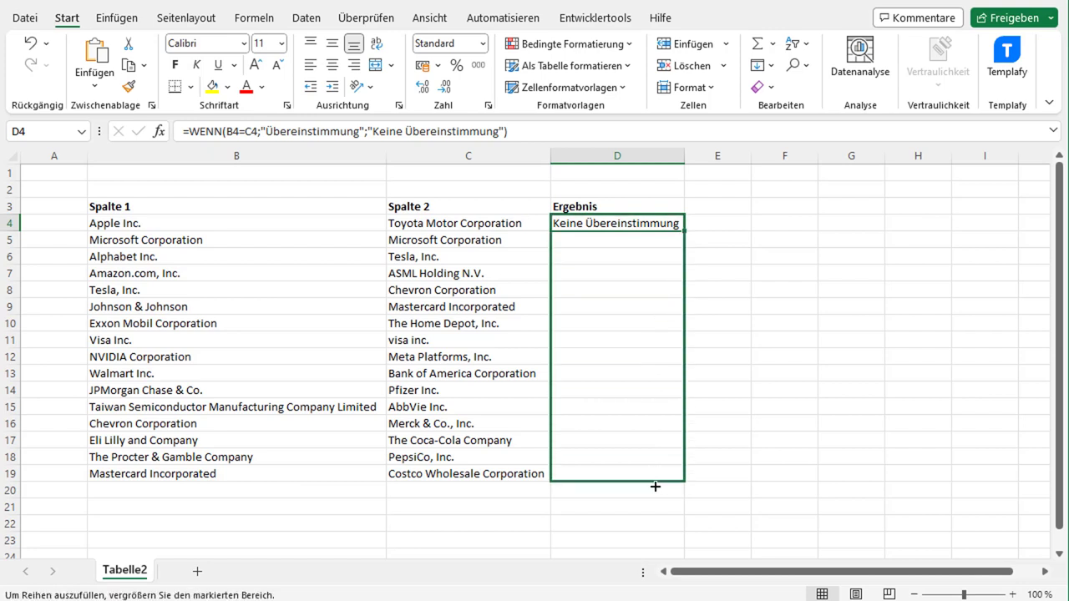
{"action": "left_click_drag", "start_coordinate": [686, 233], "coordinate": [654, 478]}
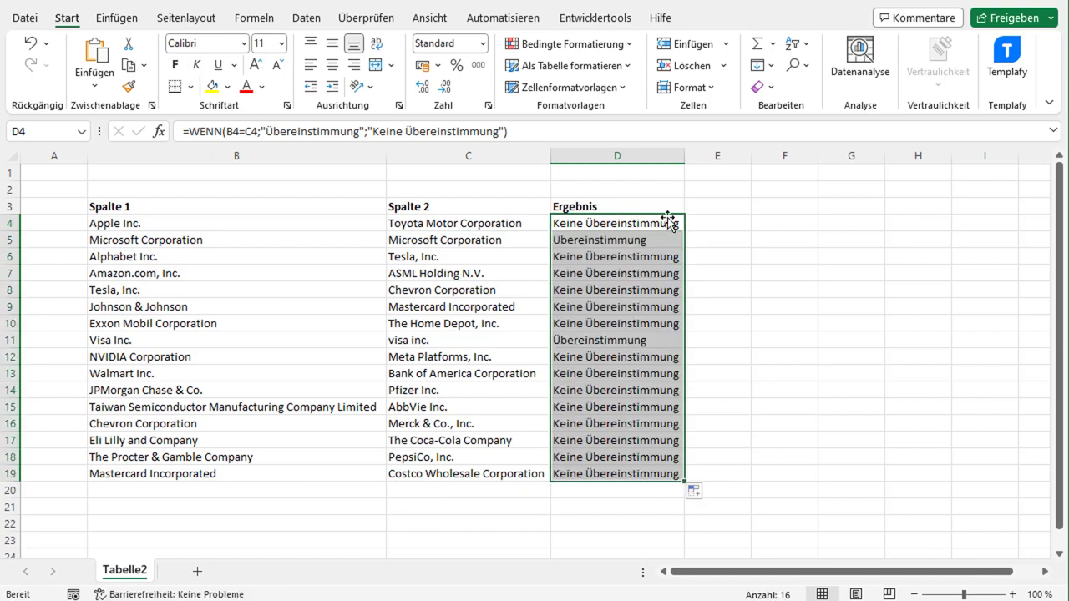
{"action": "left_click", "coordinate": [639, 343]}
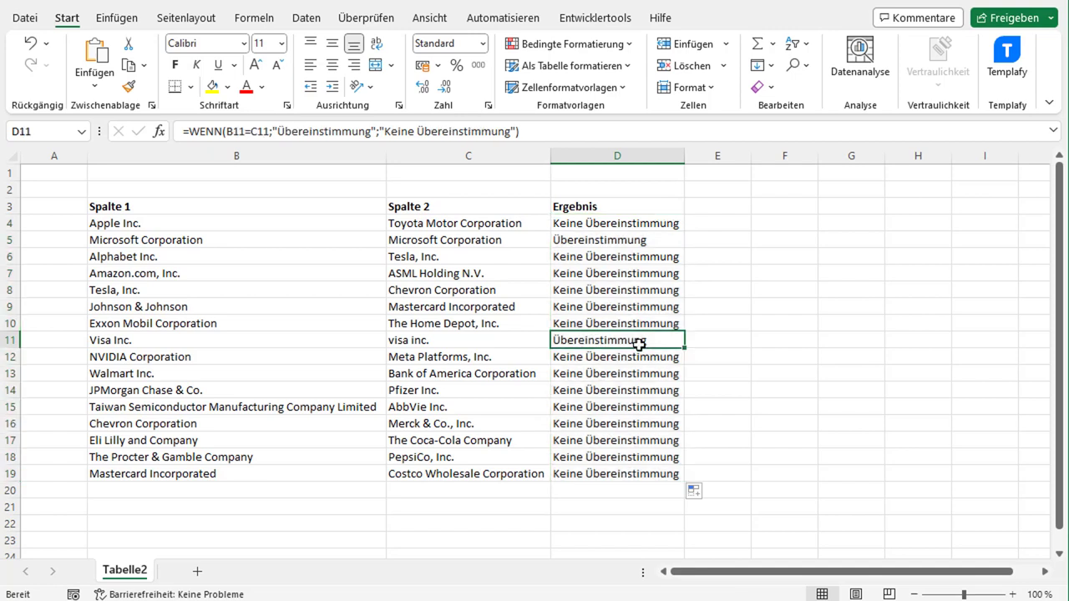
{"action": "left_click_drag", "start_coordinate": [195, 345], "coordinate": [625, 341]}
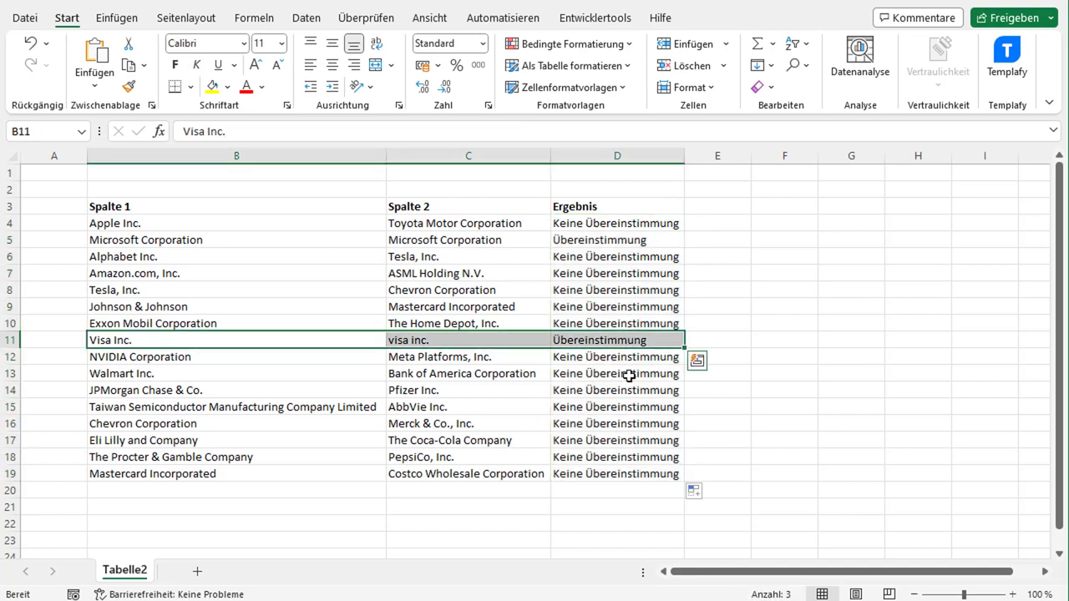
{"action": "left_click_drag", "start_coordinate": [552, 238], "coordinate": [167, 238]}
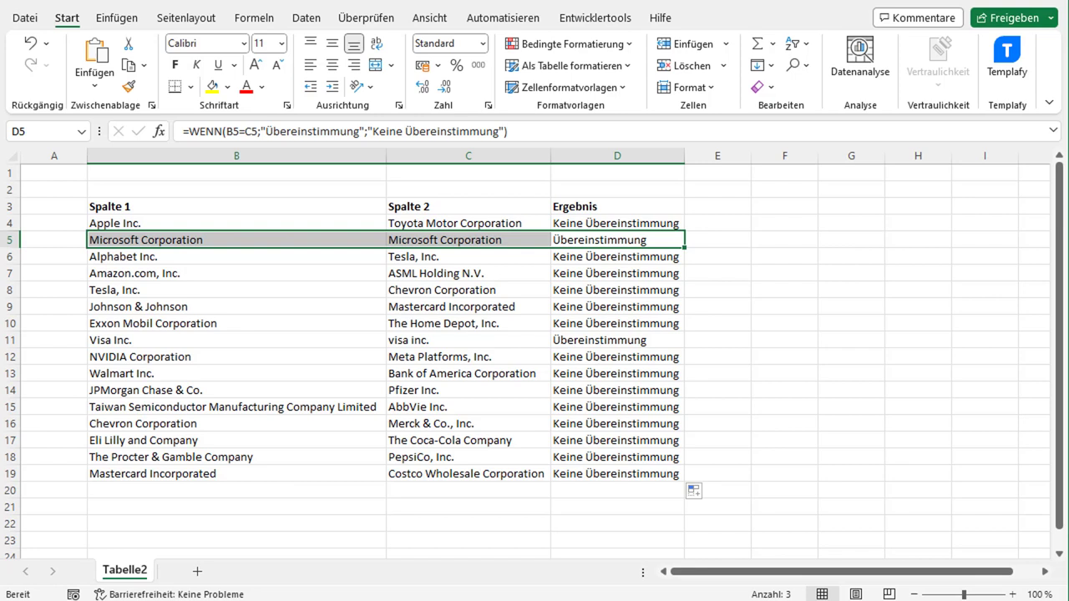
{"action": "left_click", "coordinate": [628, 373]}
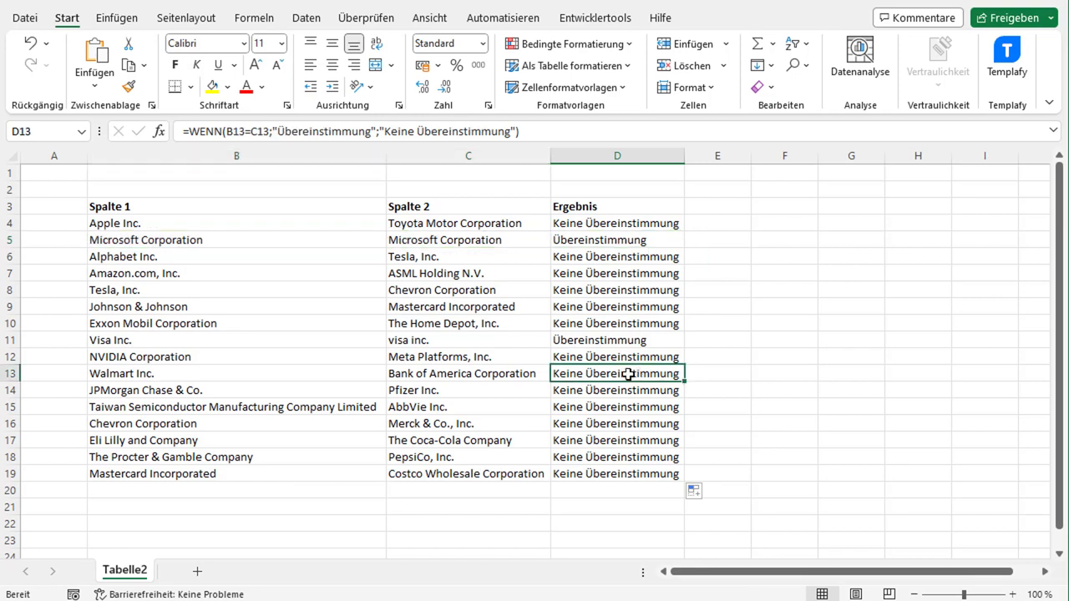
{"action": "left_click_drag", "start_coordinate": [616, 479], "coordinate": [603, 256]}
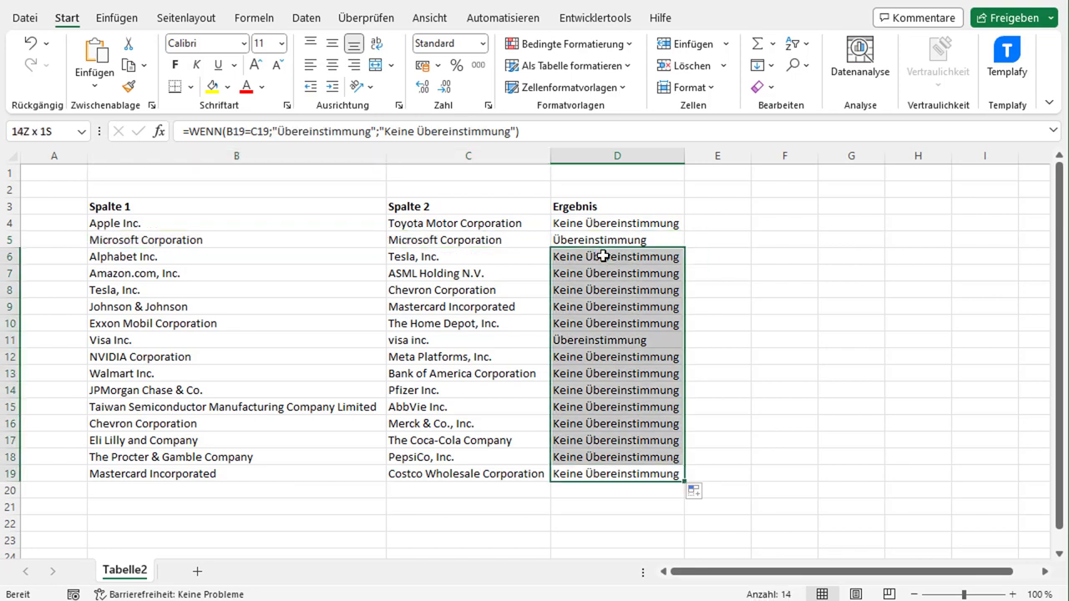
{"action": "left_click", "coordinate": [603, 342]}
{"action": "left_click", "coordinate": [151, 342]}
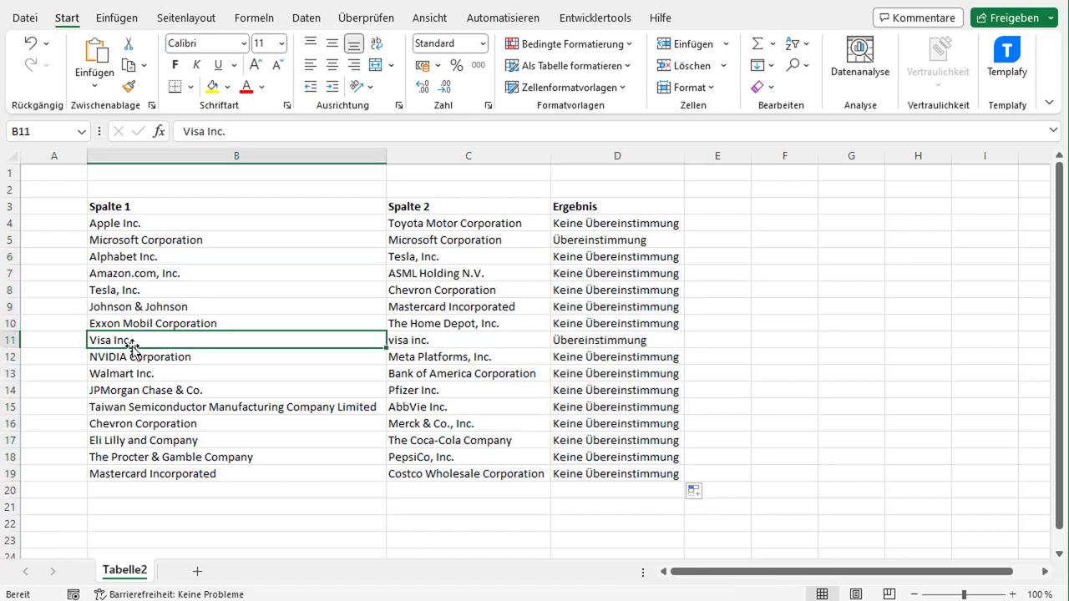
{"action": "left_click", "coordinate": [431, 341]}
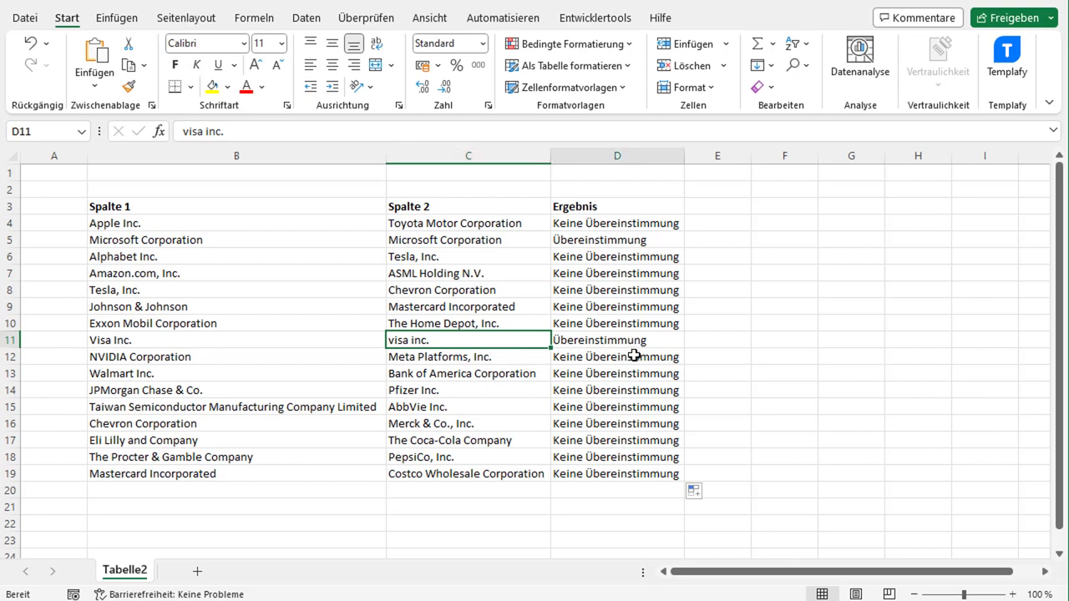
{"action": "left_click", "coordinate": [629, 346]}
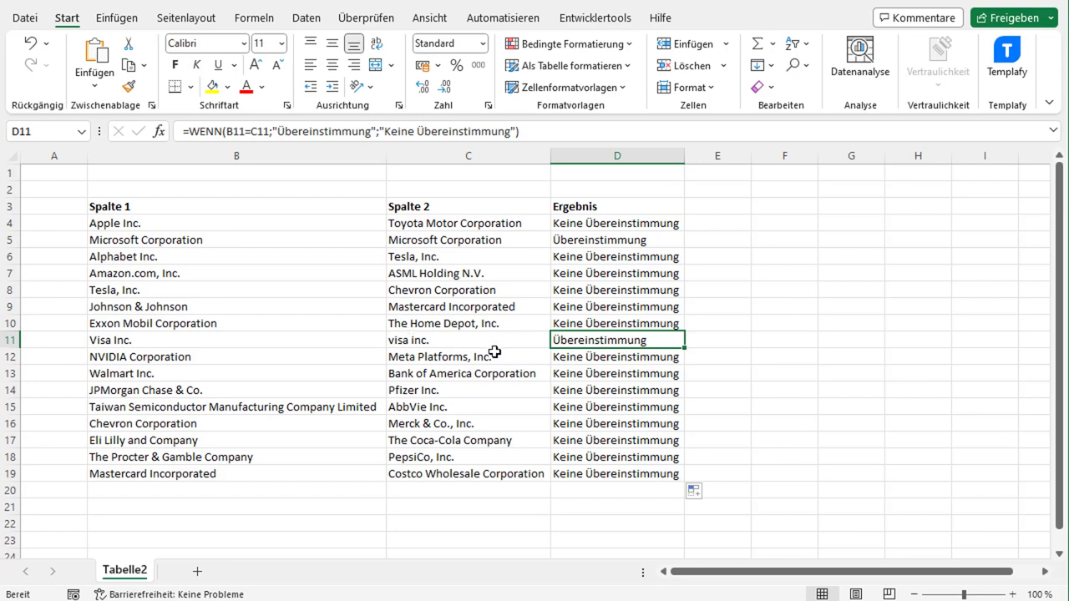
- Delete the results in D5:D19 and reopen D4's WENN formula in the formula bar
{"action": "left_click_drag", "start_coordinate": [618, 474], "coordinate": [613, 240]}
{"action": "key", "text": "Delete"}
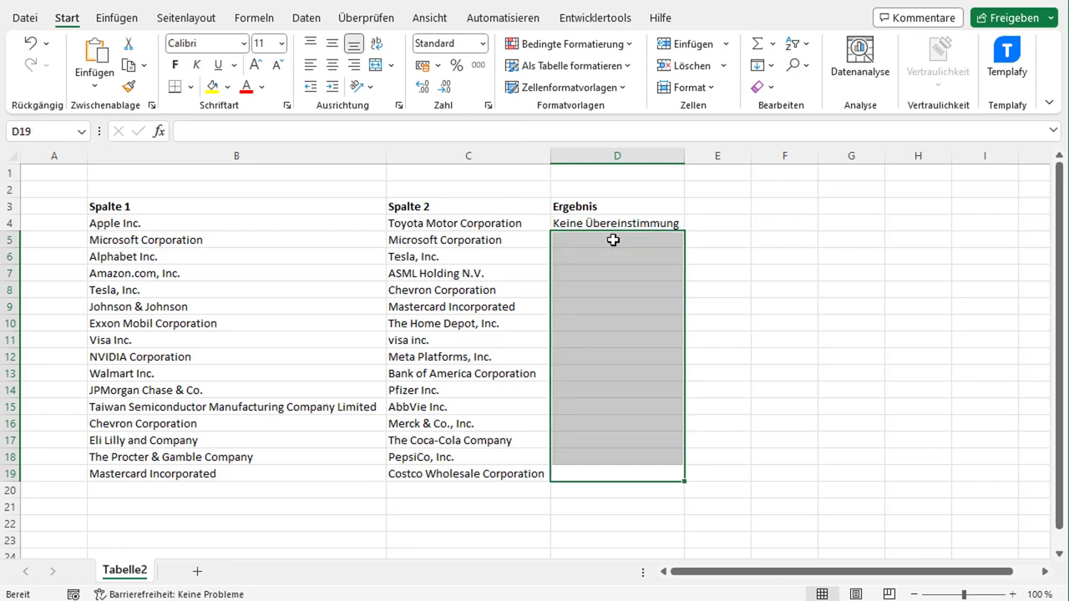
{"action": "left_click", "coordinate": [618, 222]}
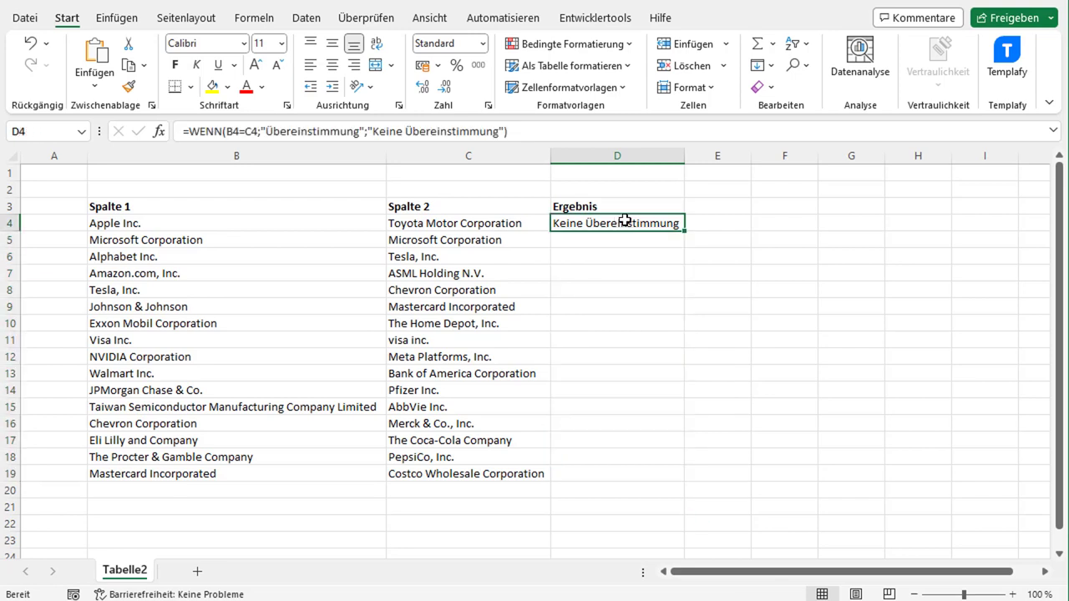
{"action": "left_click", "coordinate": [234, 130]}
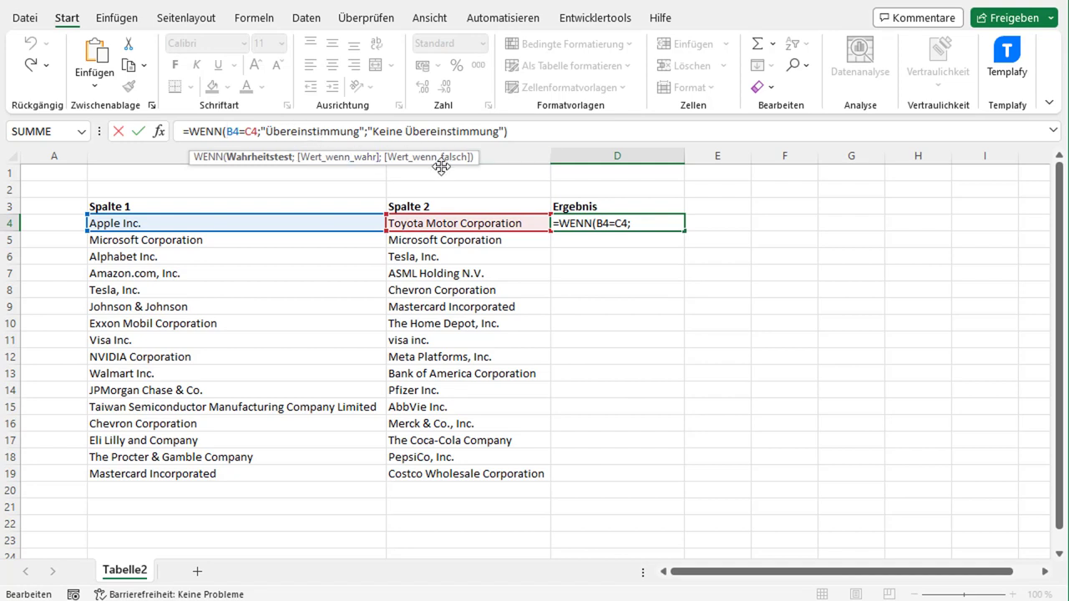
- Replace D4's B4=C4 test with IDENTISCH(B4;C4) for a case-sensitive comparison
{"action": "type", "text": "IDENTISCH"}
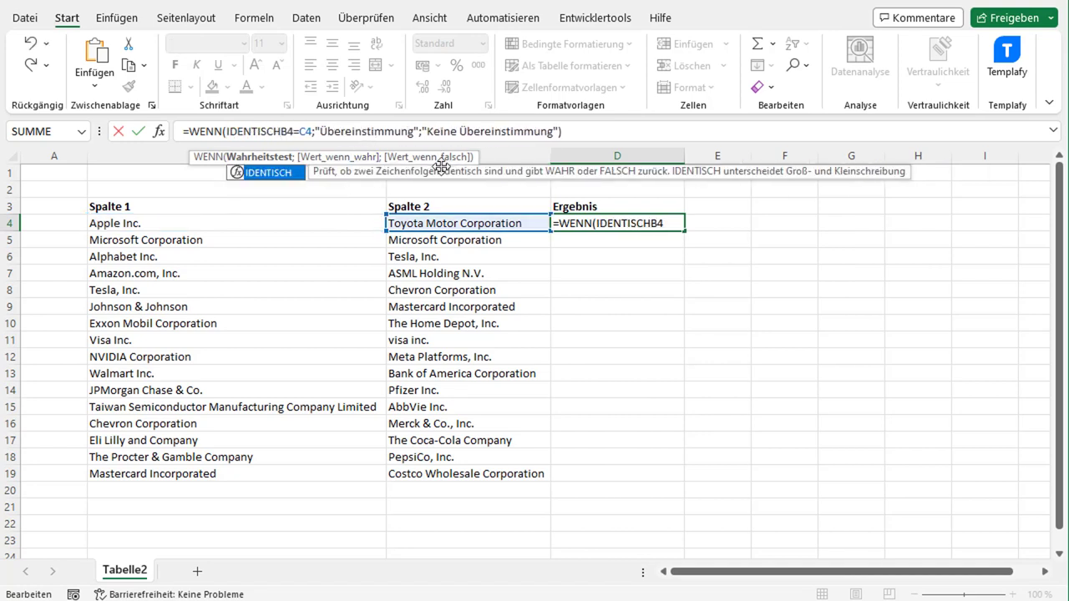
{"action": "type", "text": "("}
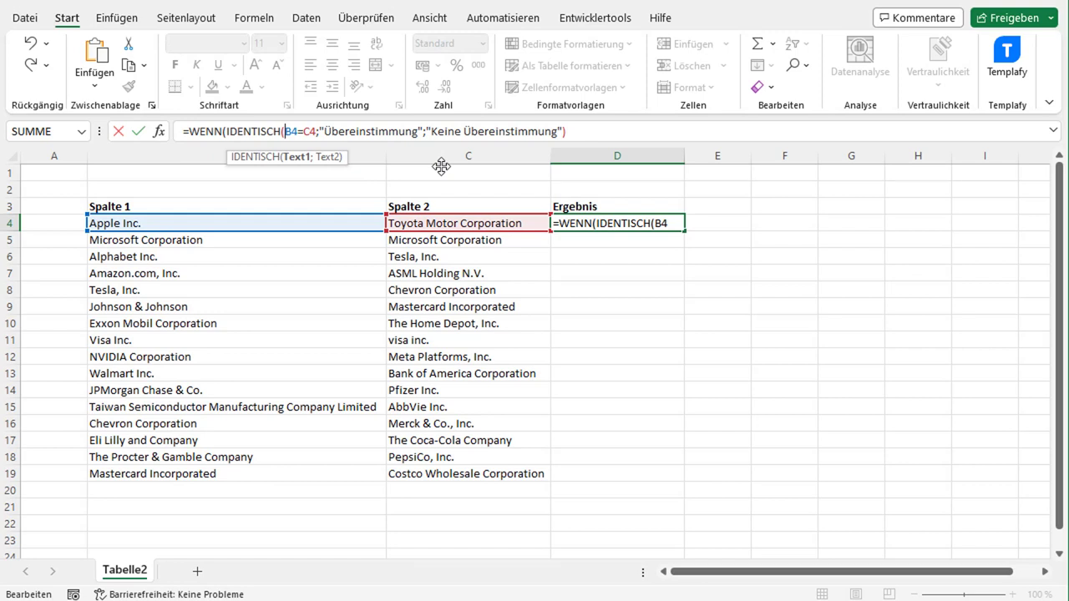
{"action": "left_click", "coordinate": [337, 132]}
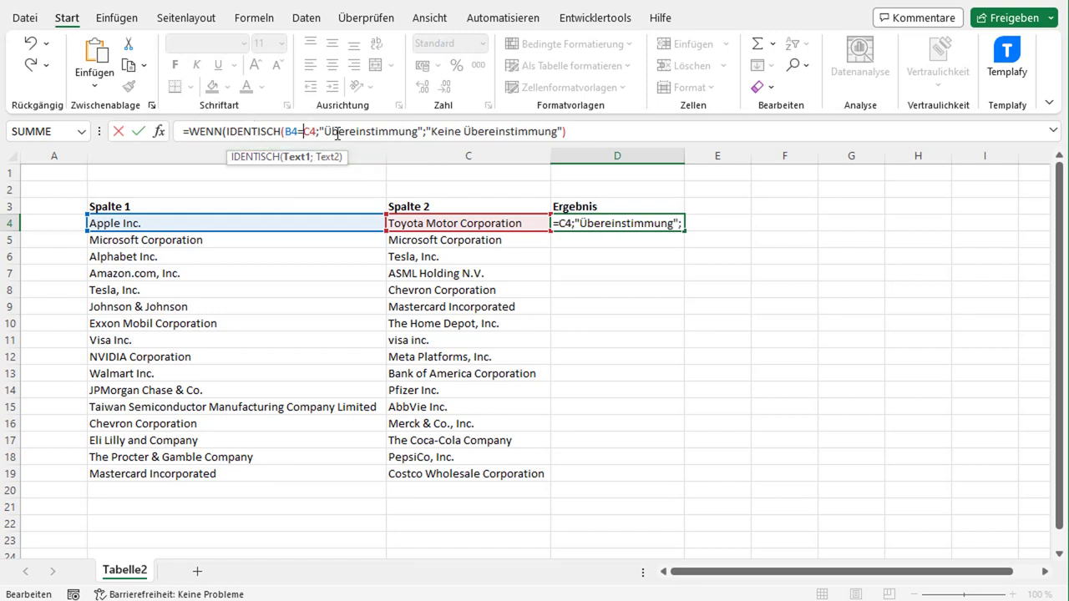
{"action": "key", "text": "BackSpace"}
{"action": "type", "text": ";C4"}
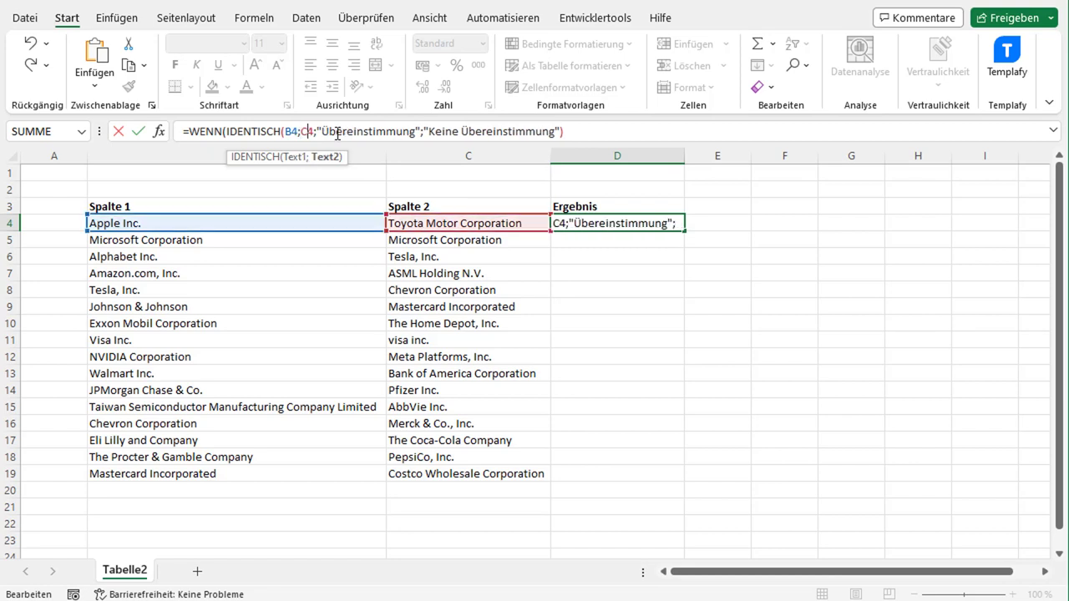
{"action": "type", "text": ")"}
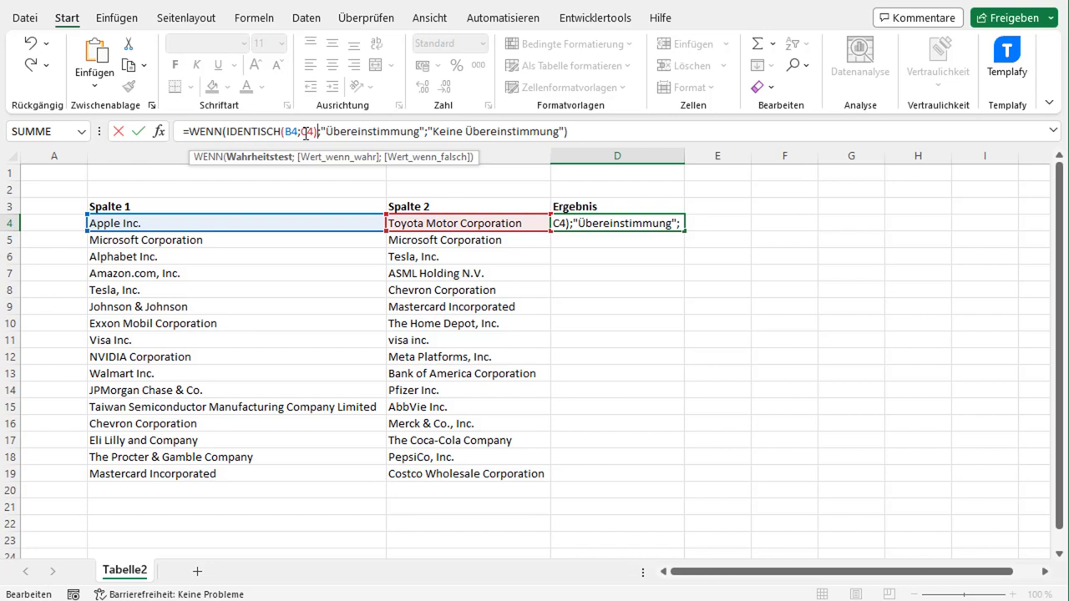
{"action": "key", "text": "Return"}
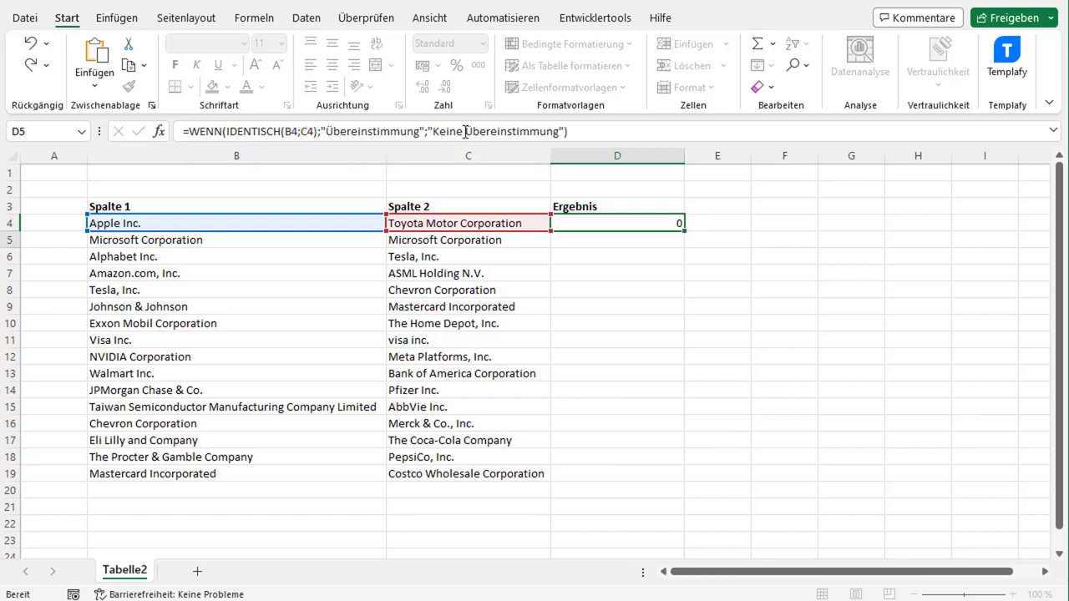
{"action": "key", "text": "Up"}
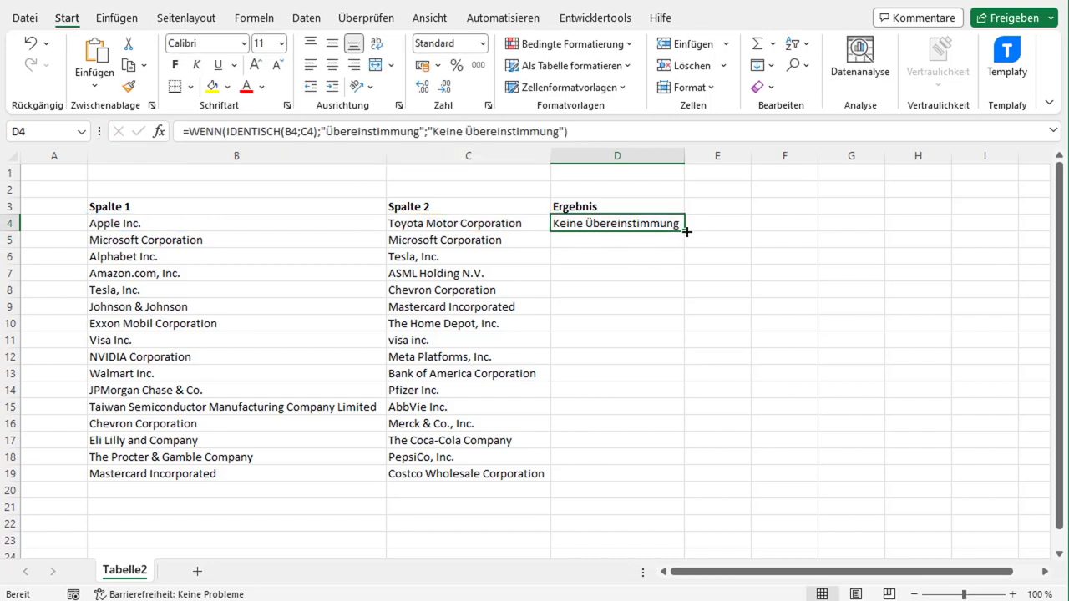
- Fill the IDENTISCH formula from D4 down to D19 and check the Visa pair in row 11
{"action": "left_click_drag", "start_coordinate": [685, 233], "coordinate": [683, 480]}
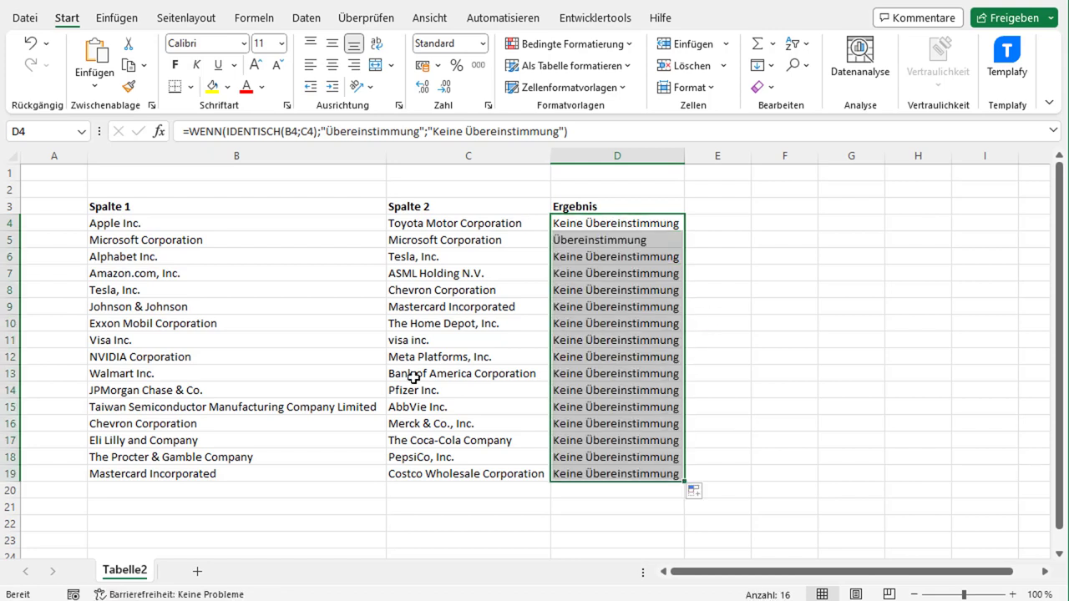
{"action": "left_click", "coordinate": [413, 345]}
{"action": "left_click_drag", "start_coordinate": [227, 344], "coordinate": [432, 346]}
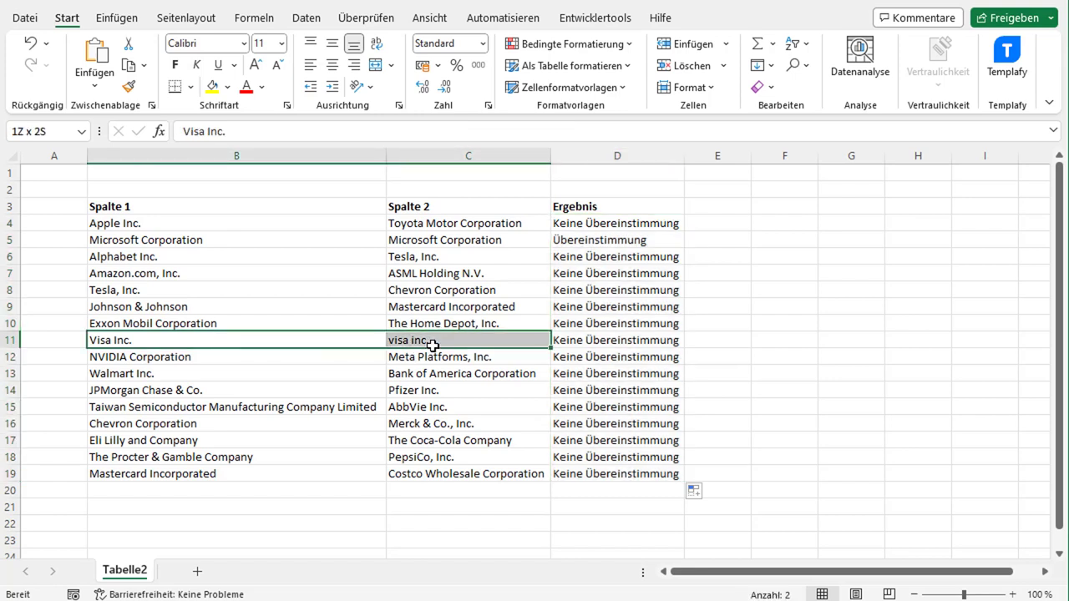
{"action": "left_click", "coordinate": [607, 343]}
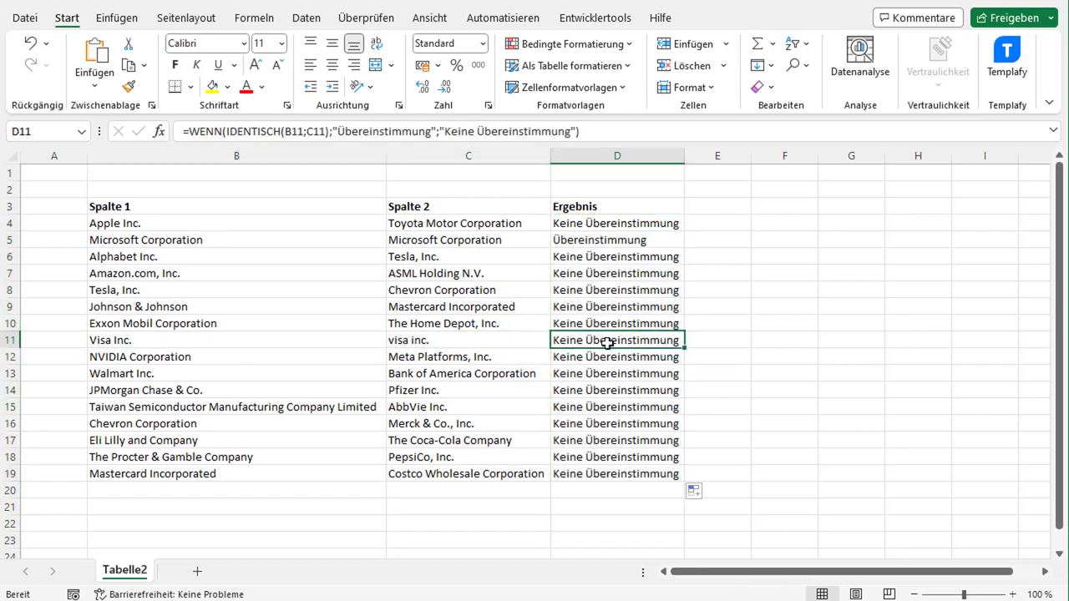
{"action": "left_click", "coordinate": [268, 343]}
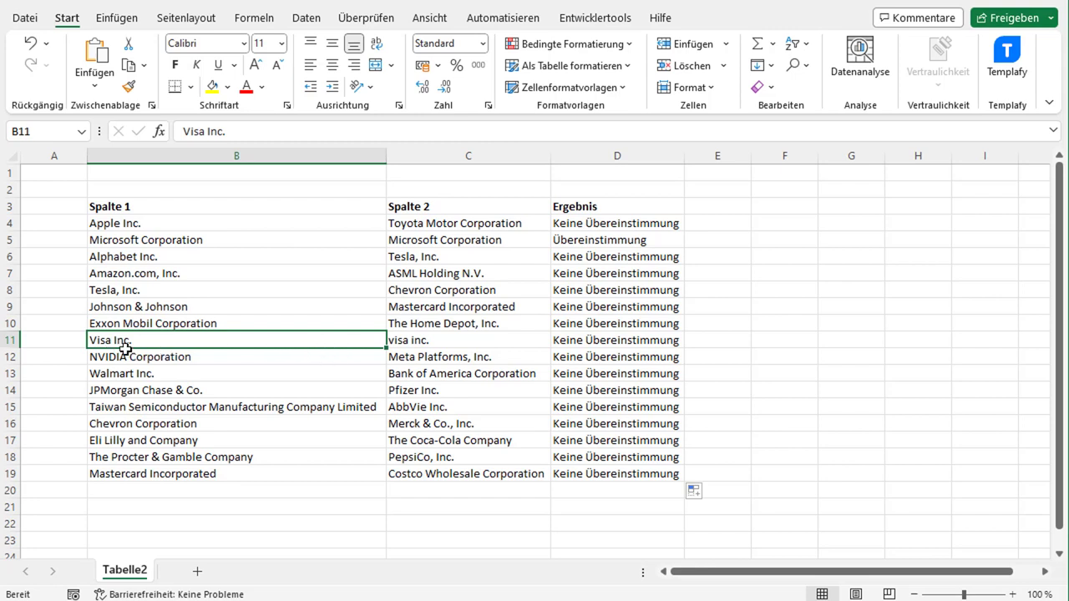
{"action": "left_click", "coordinate": [422, 343]}
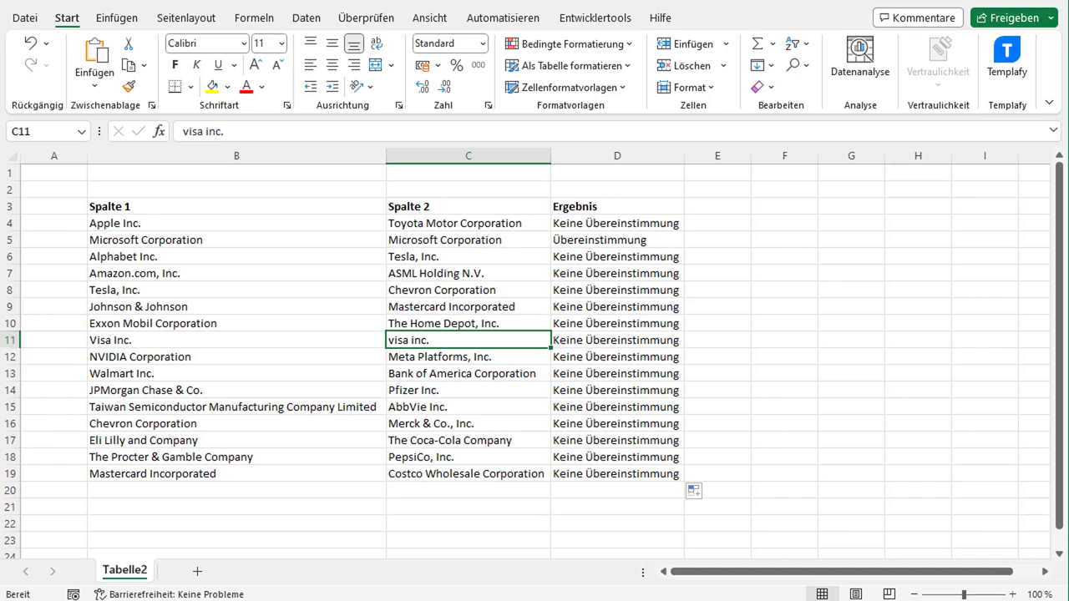
{"action": "left_click", "coordinate": [669, 307]}
{"action": "left_click_drag", "start_coordinate": [621, 222], "coordinate": [622, 382]}
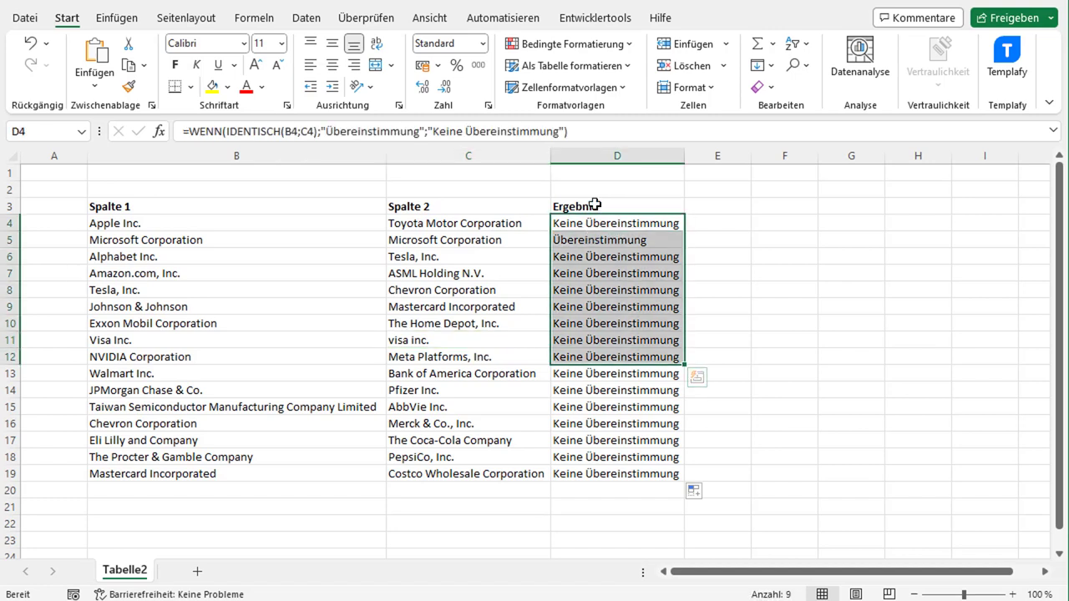
{"action": "left_click_drag", "start_coordinate": [597, 207], "coordinate": [598, 473]}
- Clear the Ergebnis column and select the company names in B4:C19
{"action": "key", "text": "Delete"}
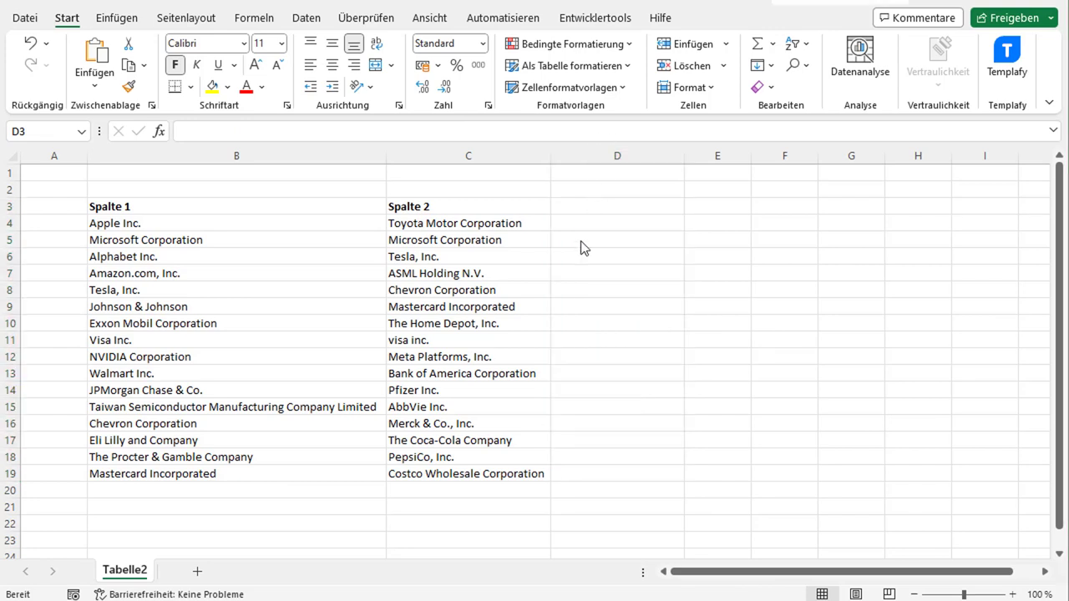
{"action": "left_click", "coordinate": [305, 278]}
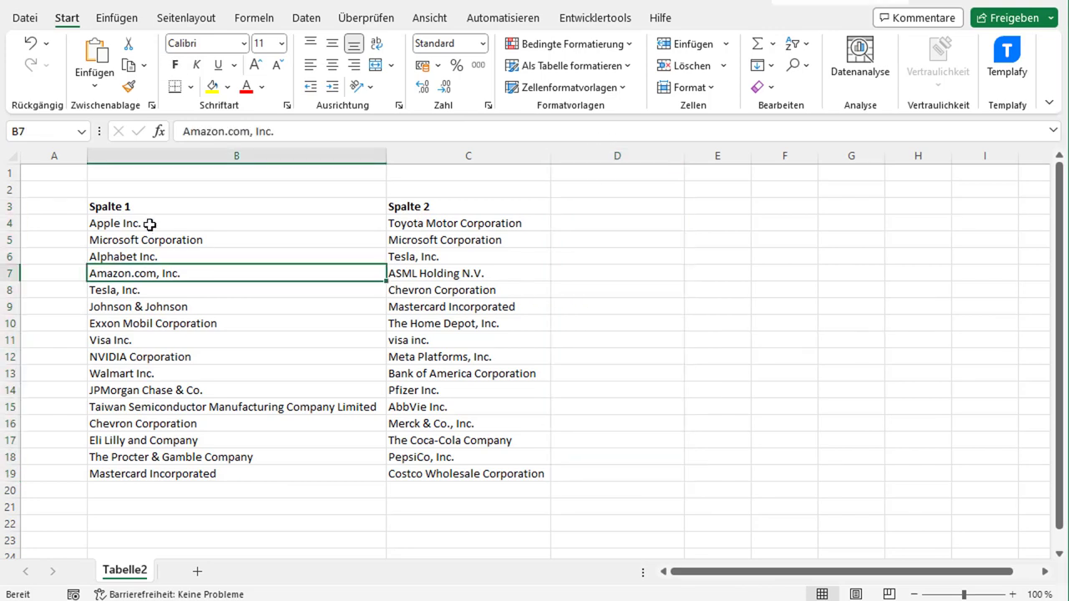
{"action": "mouse_move", "coordinate": [148, 222]}
{"action": "left_mouse_down"}
{"action": "mouse_move", "coordinate": [436, 322]}
{"action": "mouse_move", "coordinate": [472, 474]}
{"action": "left_mouse_up"}
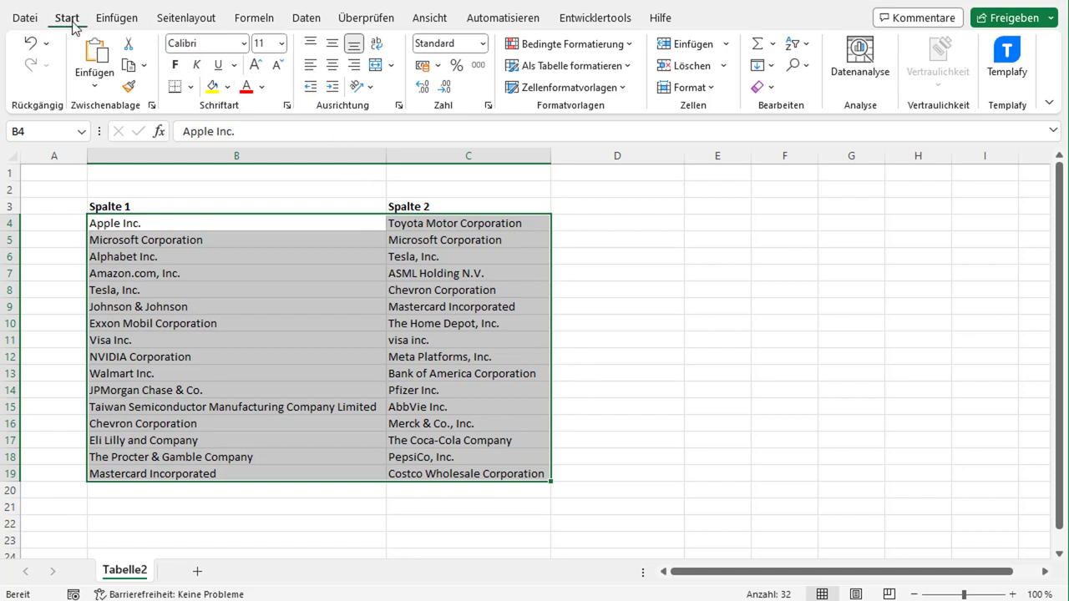
- Create a Neue Regel using 'Formel zur Ermittlung der zu formatierenden Zellen verwenden'
{"action": "left_click", "coordinate": [627, 50]}
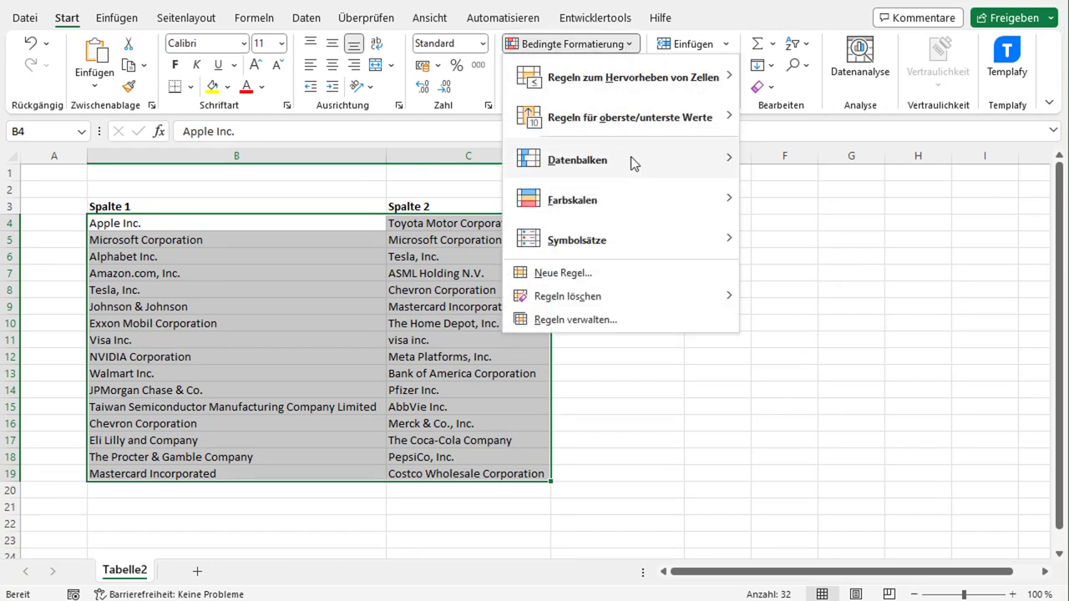
{"action": "left_click", "coordinate": [585, 276]}
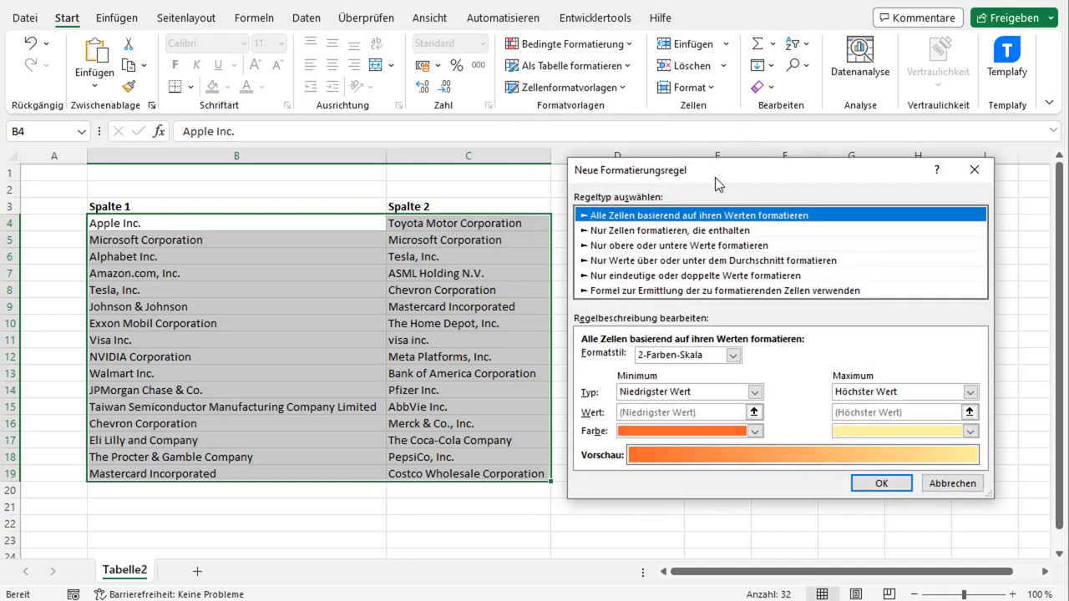
{"action": "left_click_drag", "start_coordinate": [715, 184], "coordinate": [353, 116]}
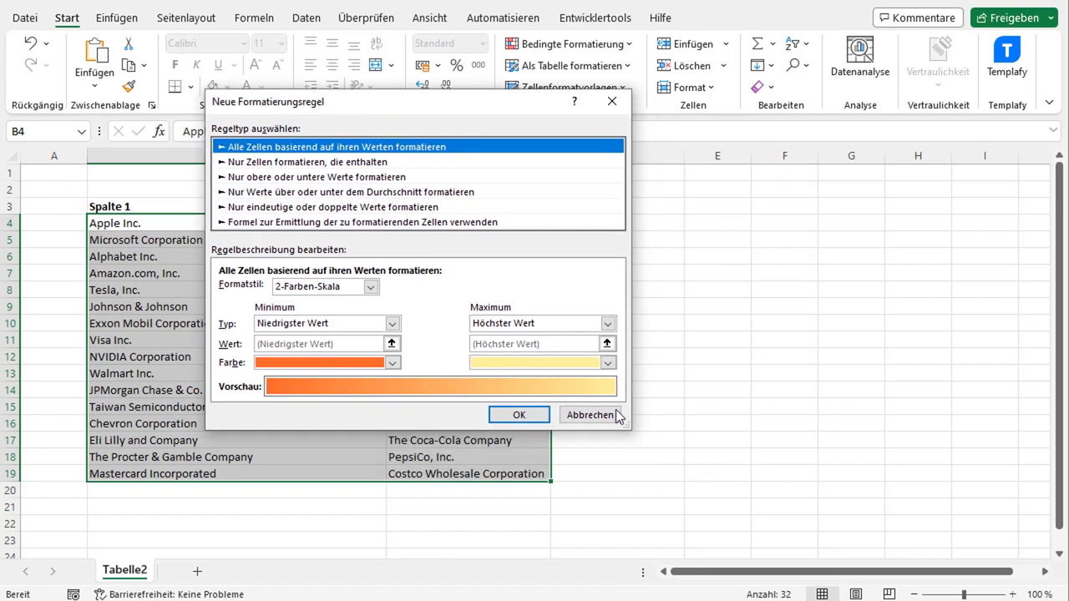
{"action": "left_click_drag", "start_coordinate": [626, 426], "coordinate": [723, 501]}
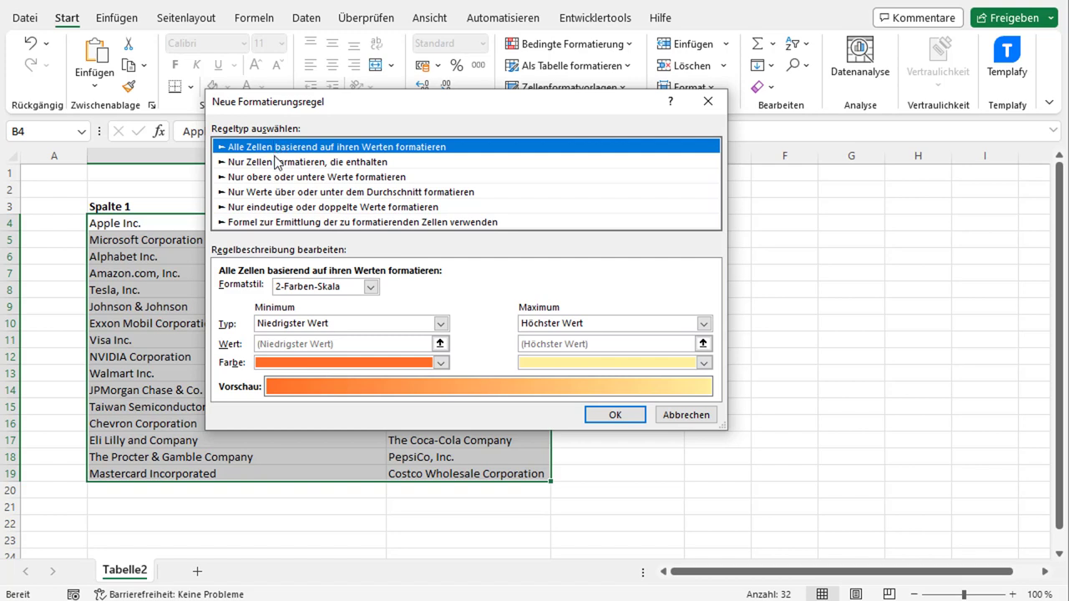
{"action": "left_click", "coordinate": [289, 224]}
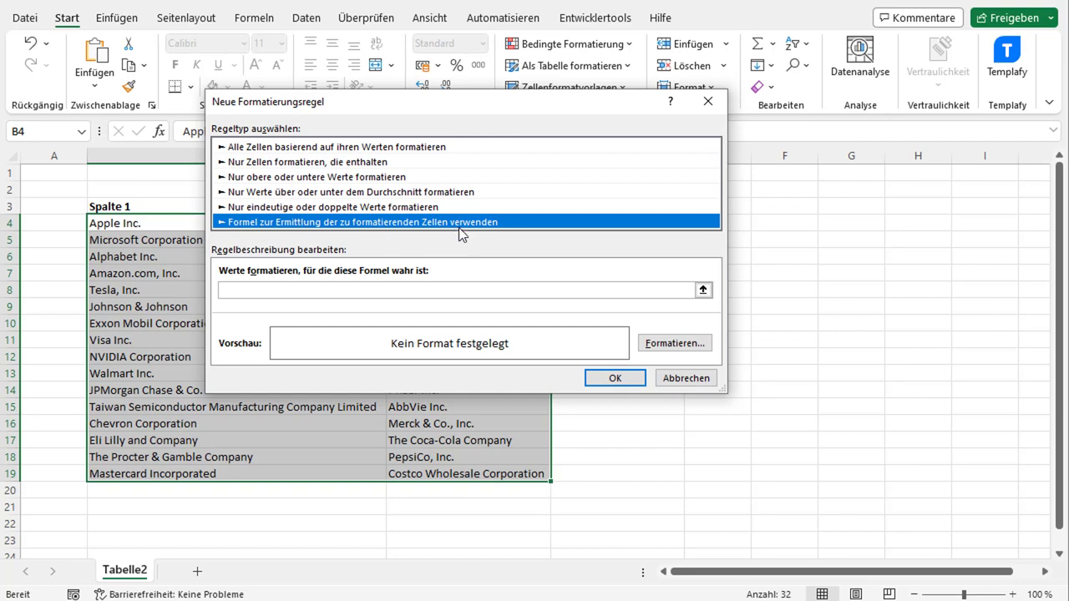
- Enter =$B4=$C4 as the rule formula to compare columns B and C row by row
{"action": "left_click", "coordinate": [342, 288]}
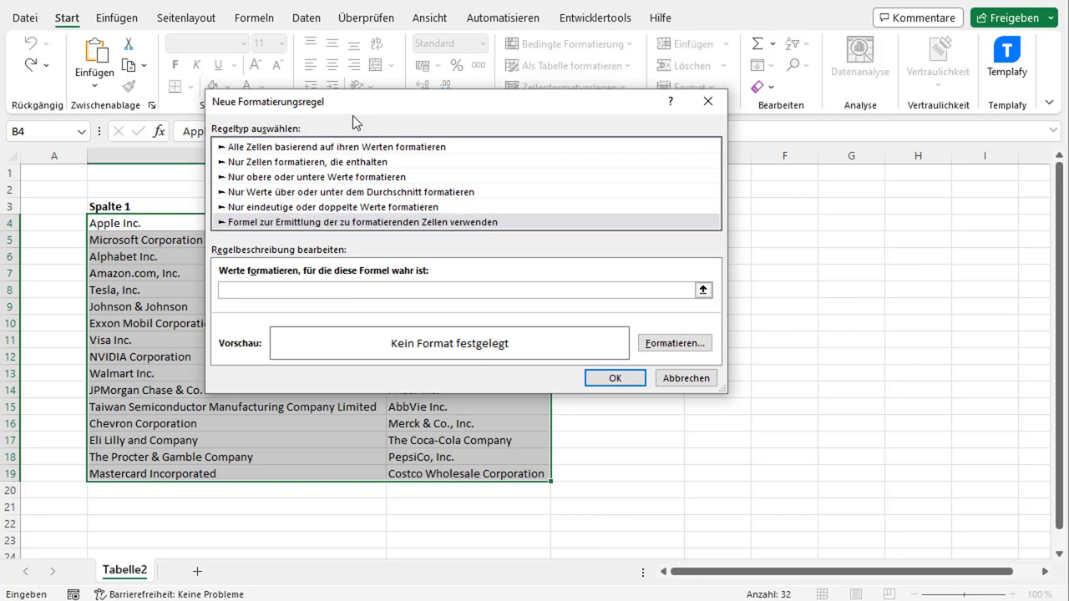
{"action": "mouse_move", "coordinate": [356, 116]}
{"action": "left_mouse_down"}
{"action": "mouse_move", "coordinate": [370, 48]}
{"action": "mouse_move", "coordinate": [704, 182]}
{"action": "left_mouse_up"}
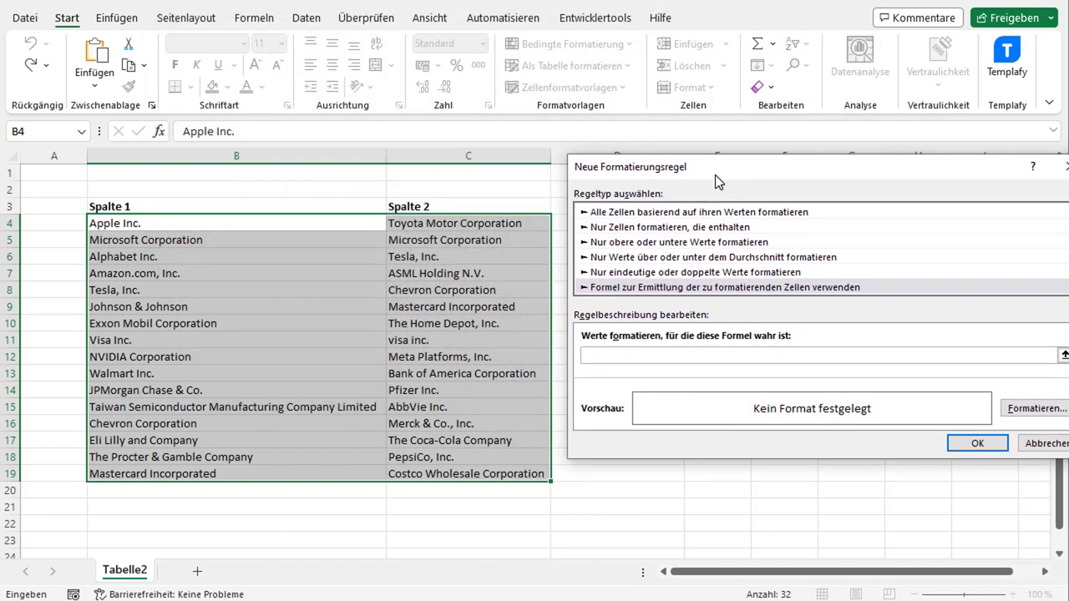
{"action": "left_click", "coordinate": [658, 358]}
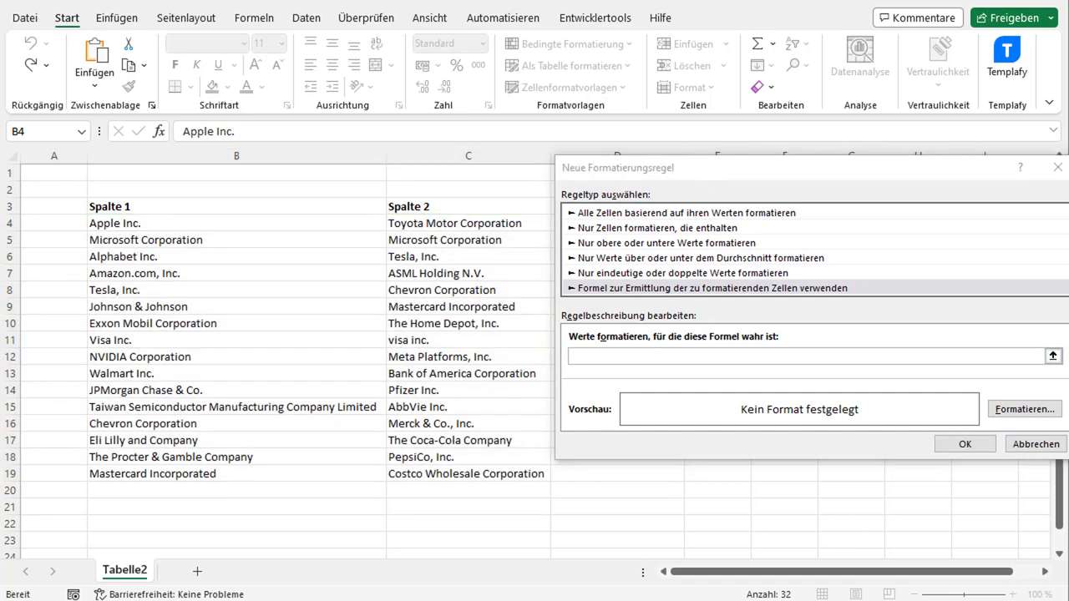
{"action": "left_click", "coordinate": [611, 356]}
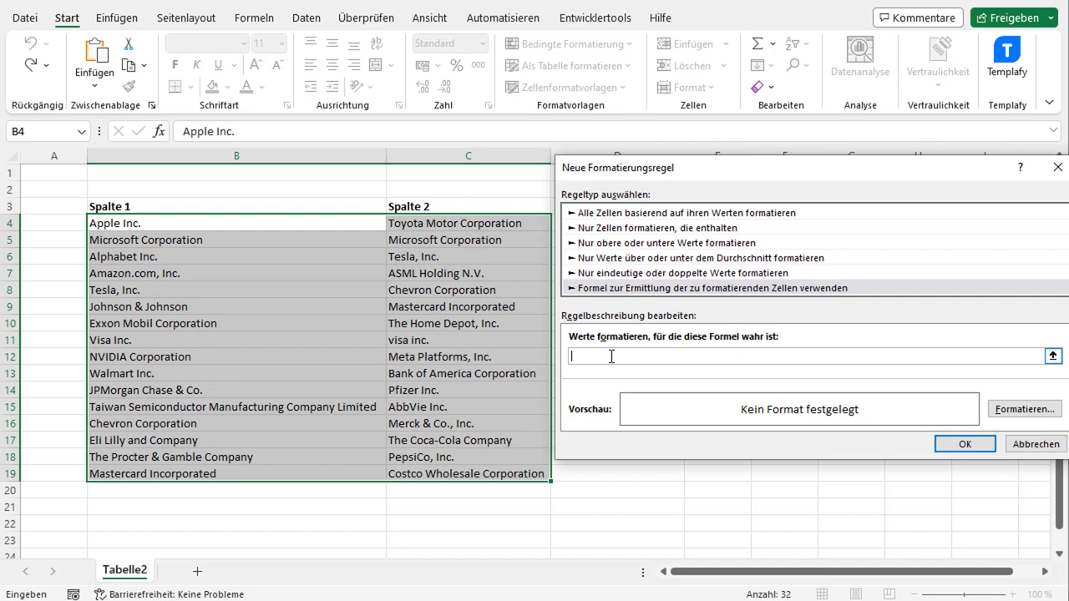
{"action": "type", "text": "$B"}
{"action": "type", "text": "4="}
{"action": "type", "text": "$C"}
{"action": "type", "text": "4"}
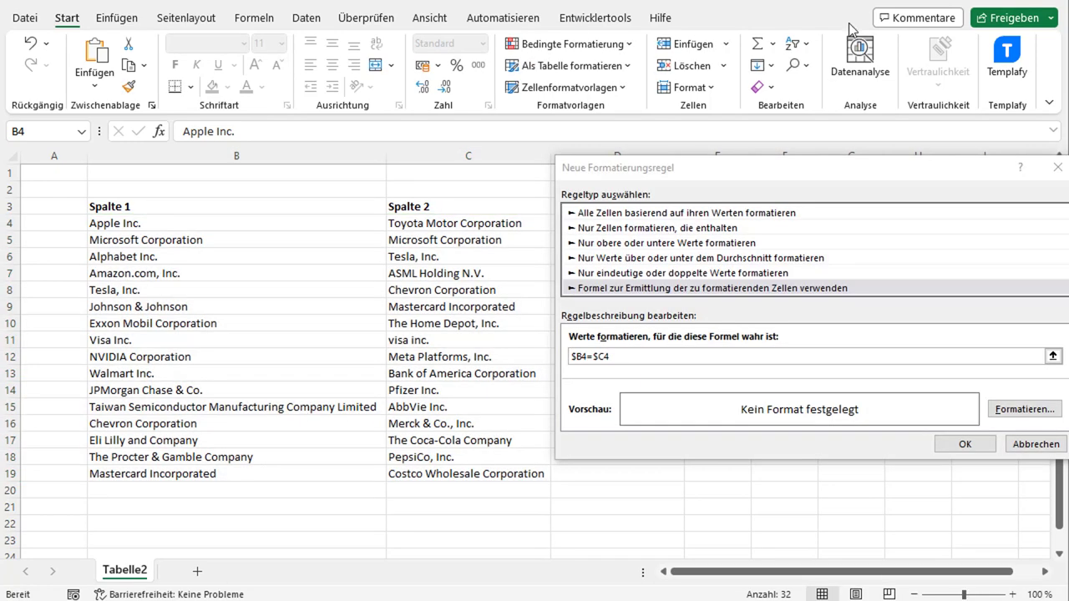
{"action": "left_click", "coordinate": [567, 361]}
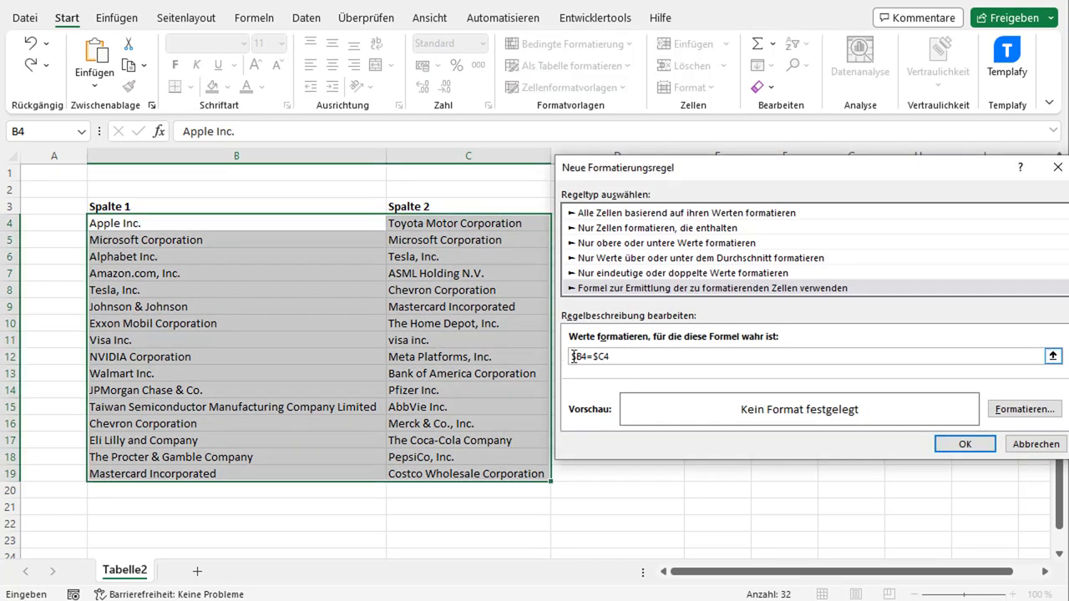
{"action": "type", "text": "="}
{"action": "left_click_drag", "start_coordinate": [759, 168], "coordinate": [549, 43]}
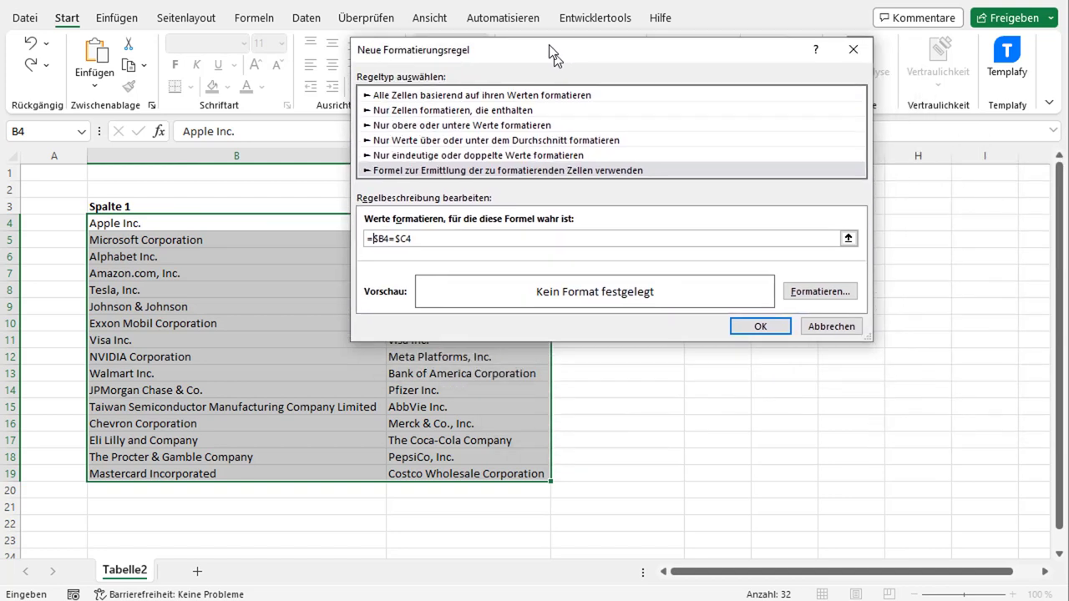
{"action": "left_click", "coordinate": [683, 232]}
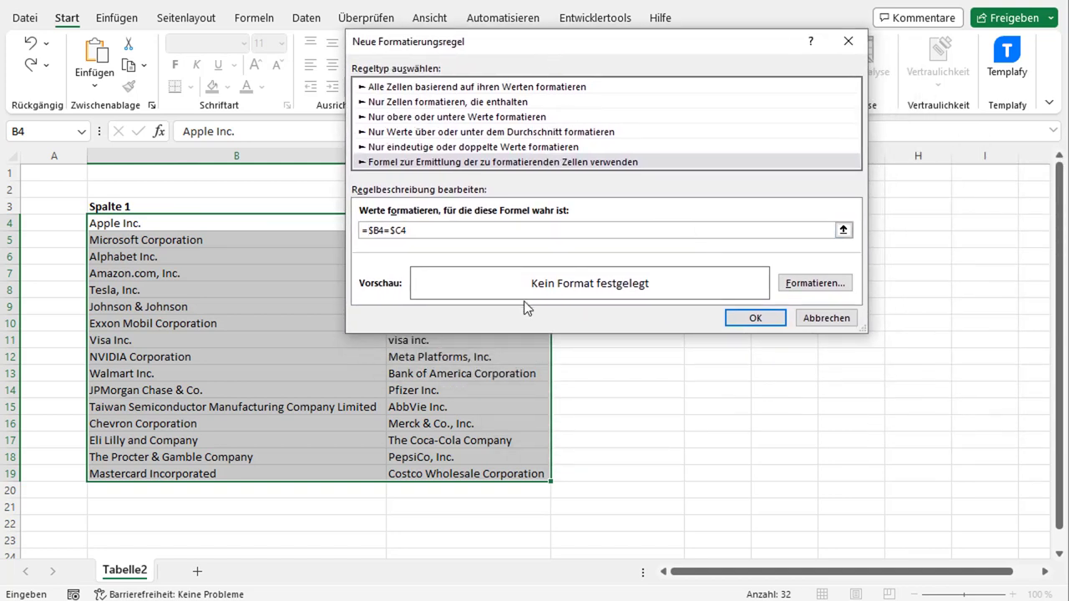
- Set a yellow fill as the rule's format and apply the rule to the table
{"action": "left_click", "coordinate": [806, 286]}
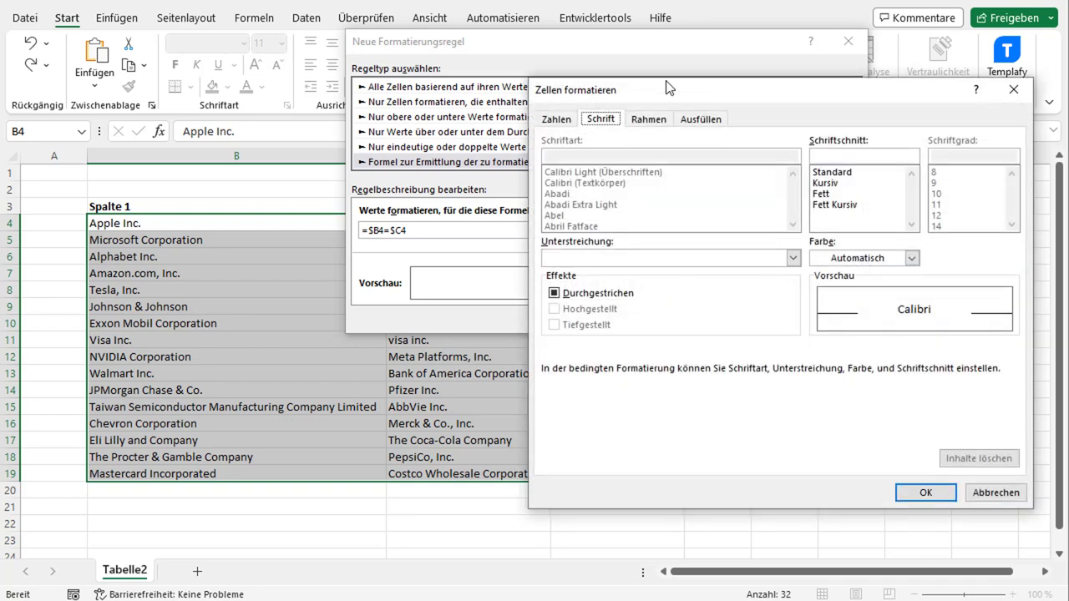
{"action": "left_click_drag", "start_coordinate": [668, 87], "coordinate": [574, 62]}
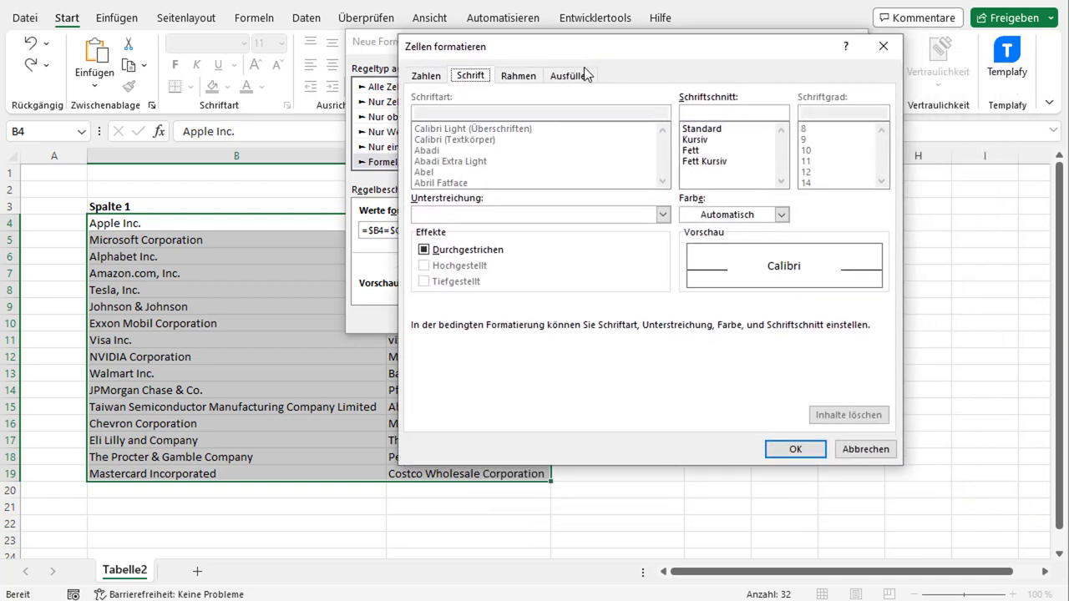
{"action": "left_click", "coordinate": [585, 75]}
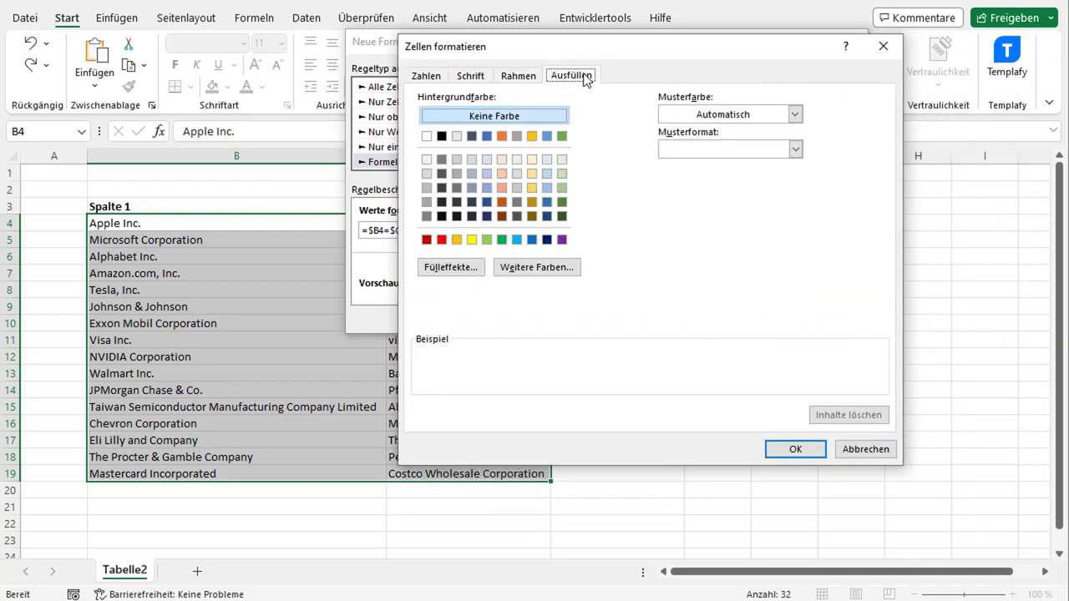
{"action": "left_click", "coordinate": [472, 241]}
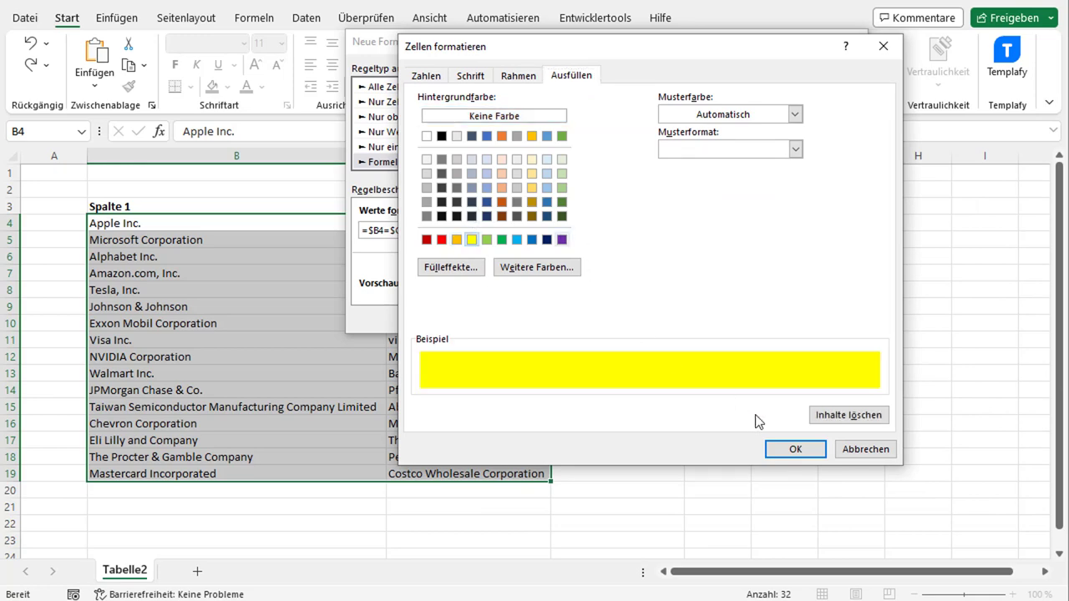
{"action": "left_click", "coordinate": [796, 450]}
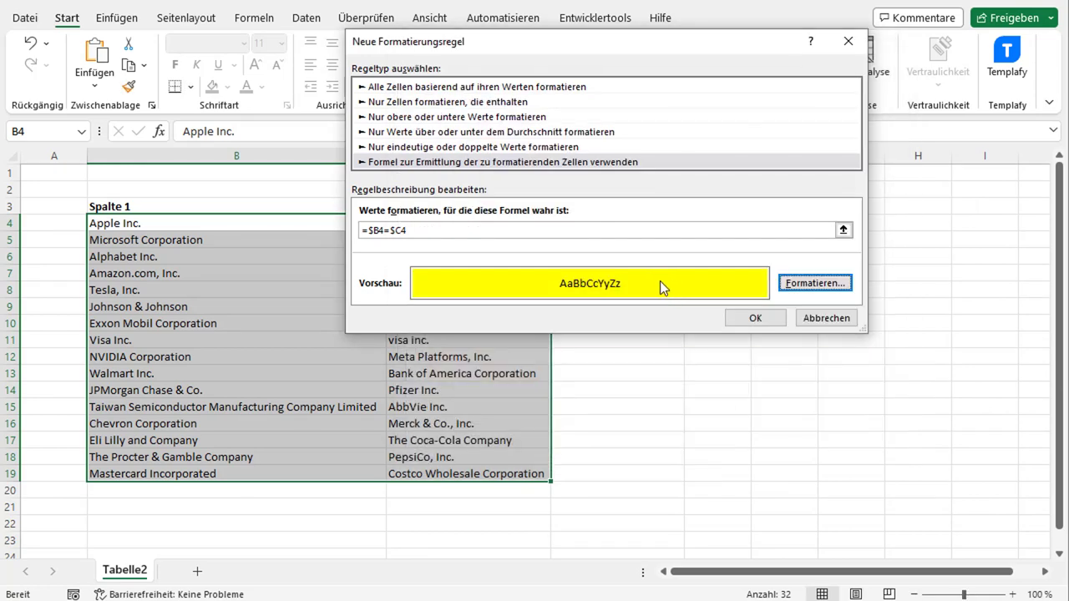
{"action": "left_click_drag", "start_coordinate": [568, 47], "coordinate": [651, 138]}
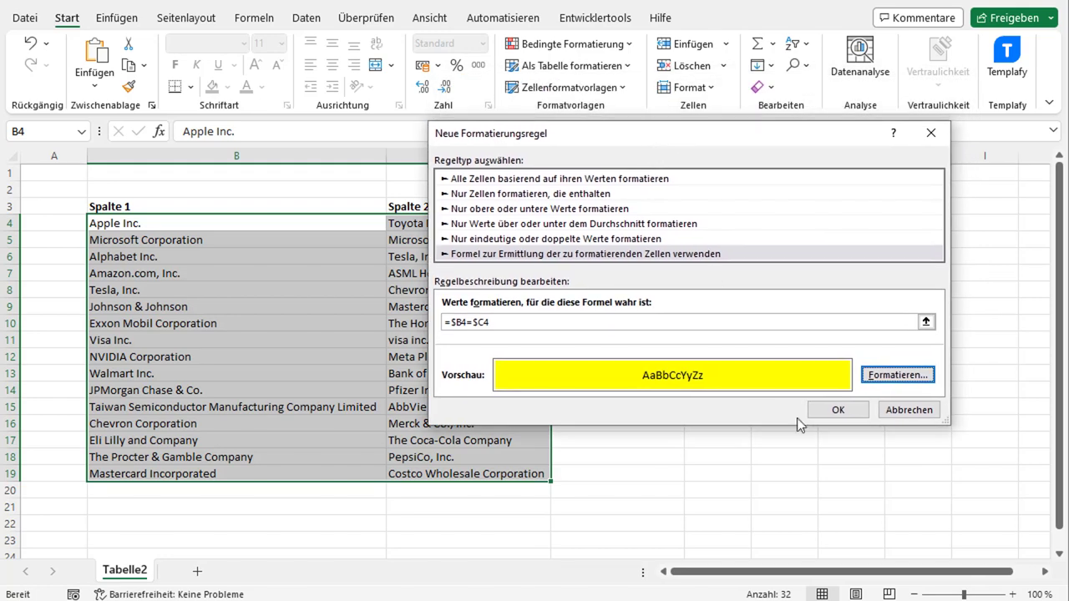
{"action": "left_click", "coordinate": [842, 415]}
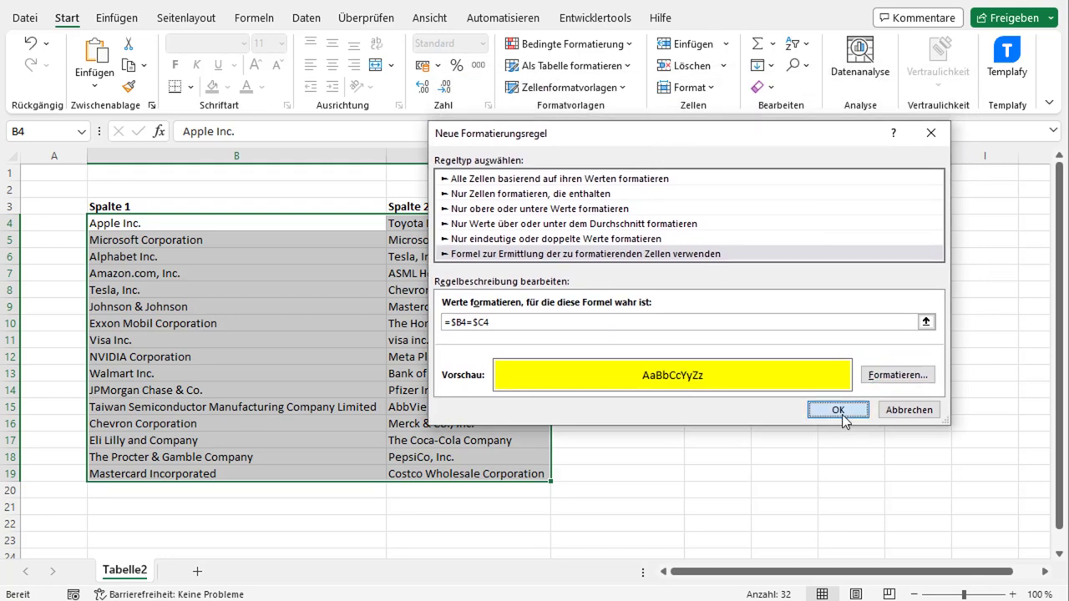
- Deselect the table and verify B5:C5 and B11:C11 (Microsoft Corporation, Visa Inc.) show yellow
{"action": "left_click", "coordinate": [582, 351]}
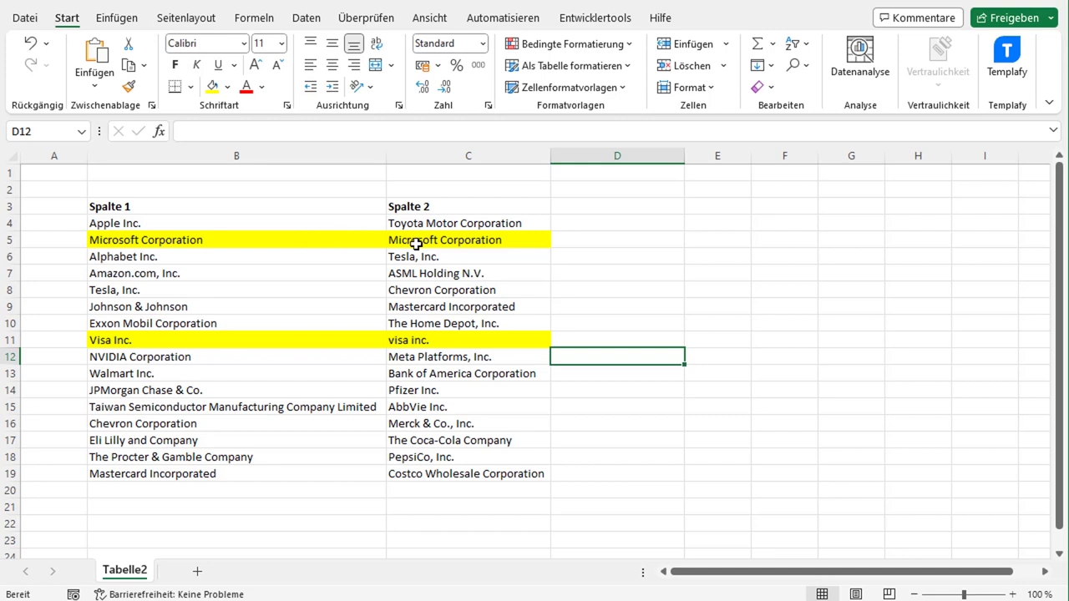
{"action": "left_click_drag", "start_coordinate": [349, 243], "coordinate": [463, 243]}
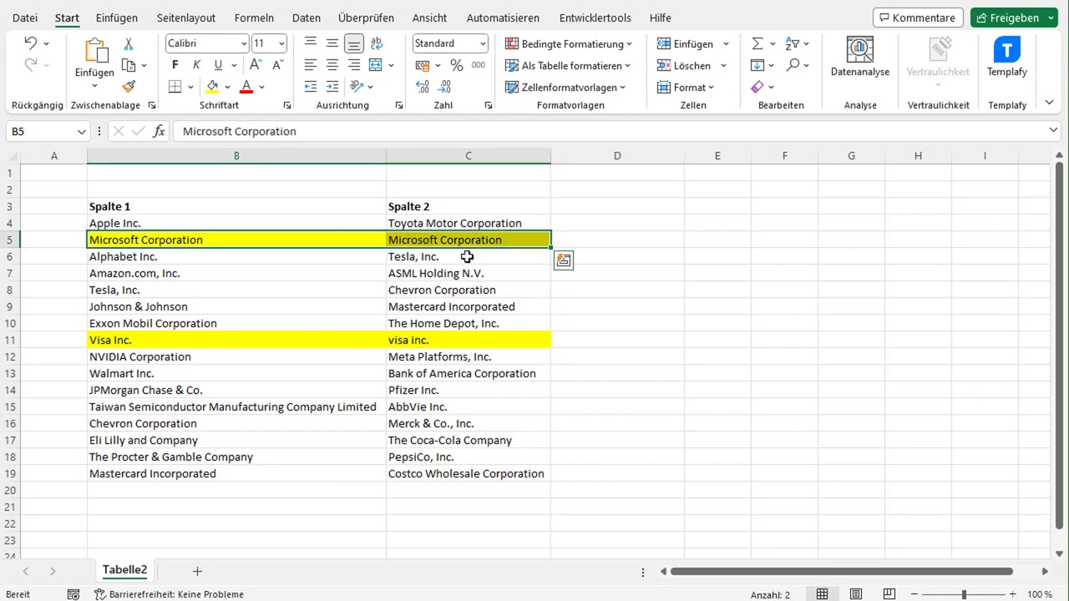
{"action": "left_click", "coordinate": [478, 341]}
{"action": "left_click", "coordinate": [589, 372]}
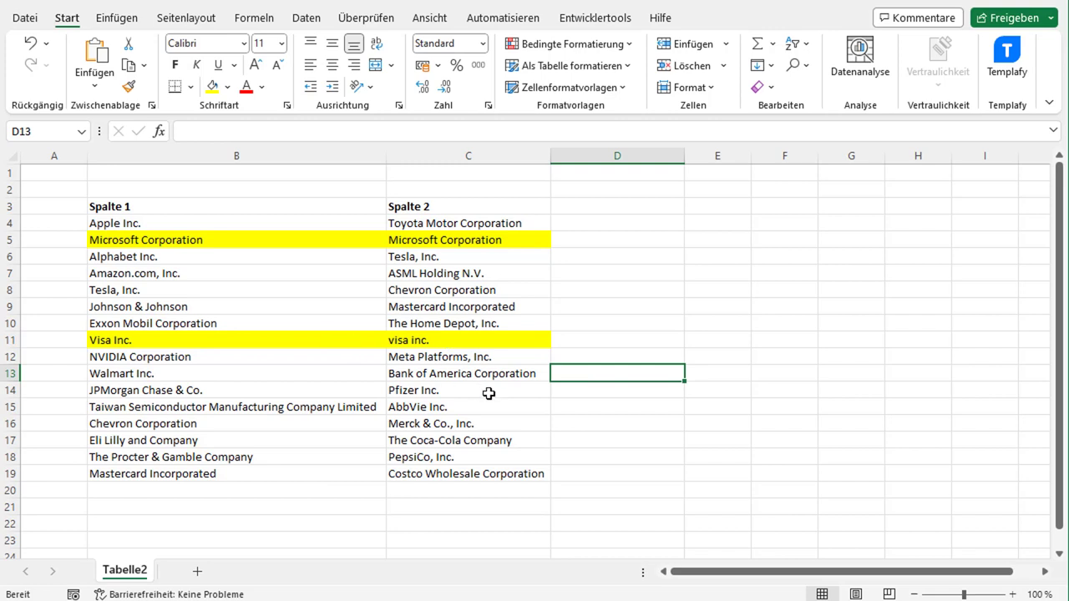